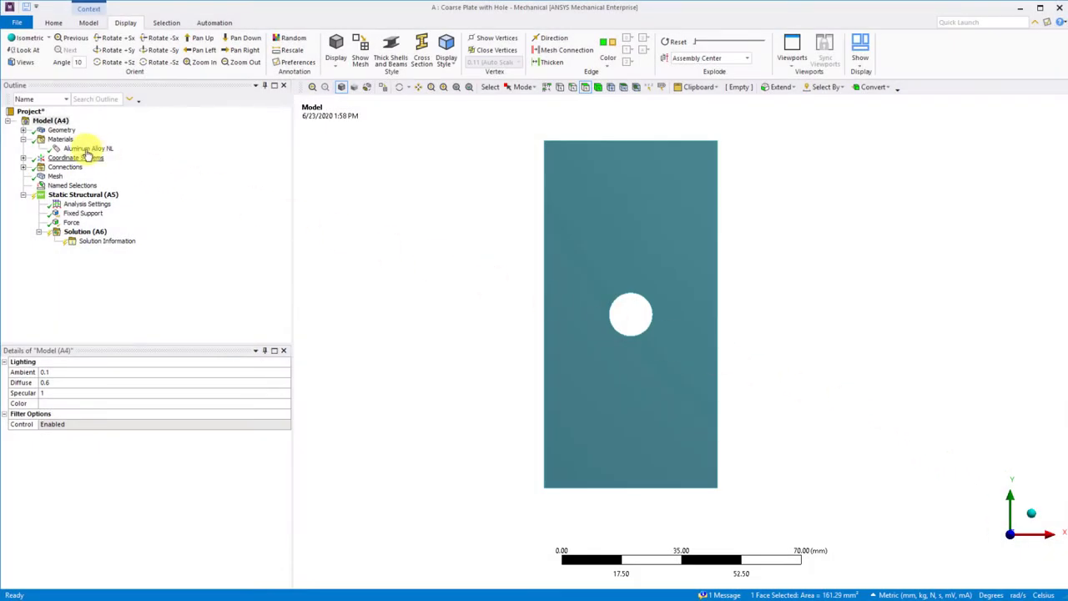
Step: Check Aluminum Alloy NL's bilinear hardening chart (280 MPa yield, 500 MPa tangent), then display the coarse plate mesh
{"action": "left_click", "coordinate": [85, 147]}
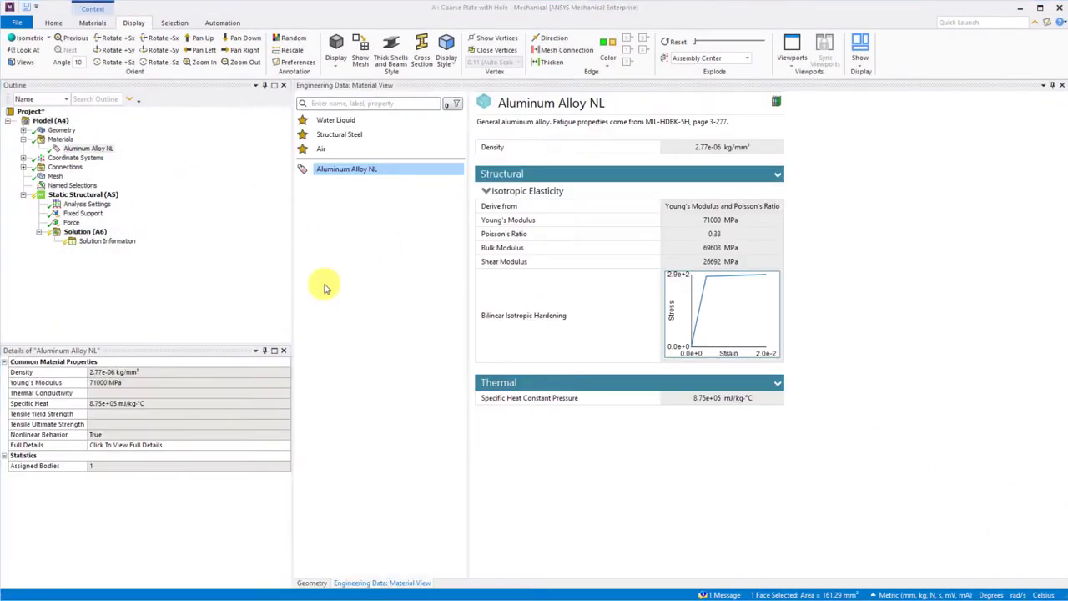
{"action": "left_click", "coordinate": [772, 328]}
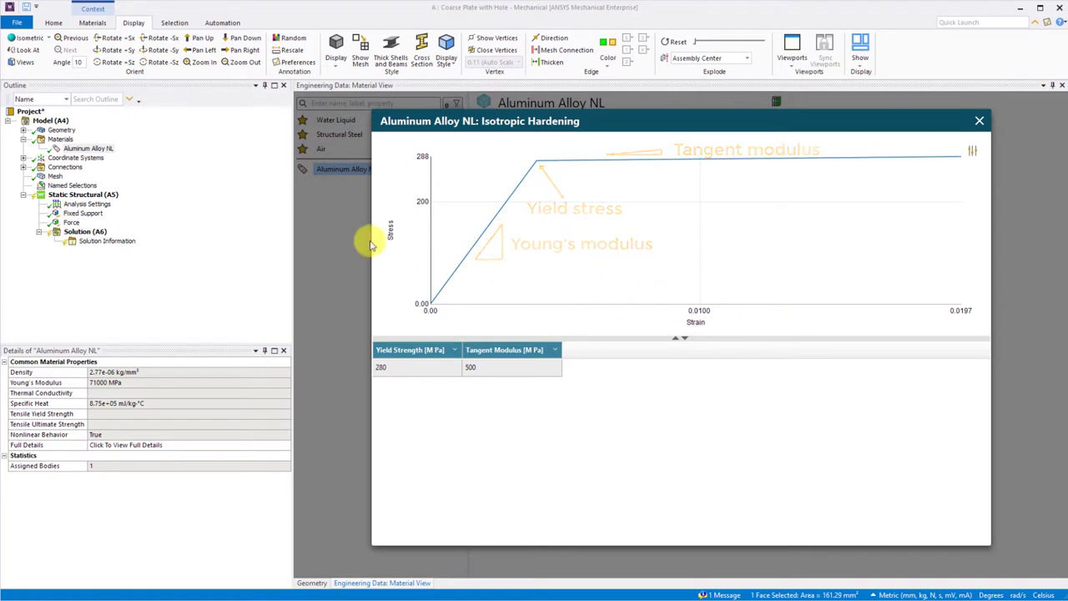
{"action": "left_click", "coordinate": [57, 177]}
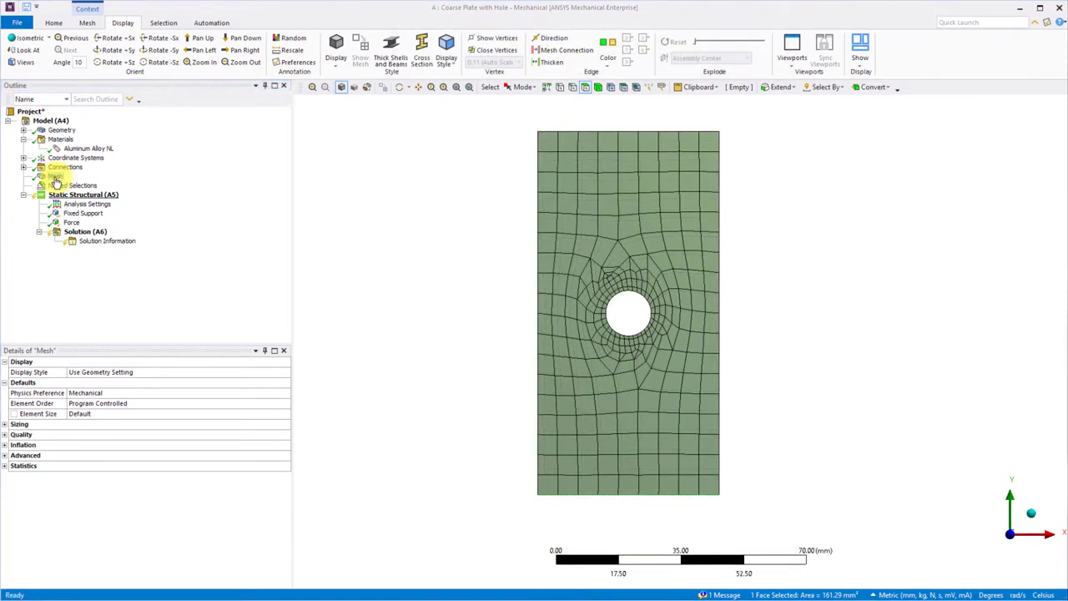
Step: Show Analysis Settings with auto time stepping at 50 initial, 25 minimum and 500 maximum substeps
{"action": "left_click", "coordinate": [71, 205]}
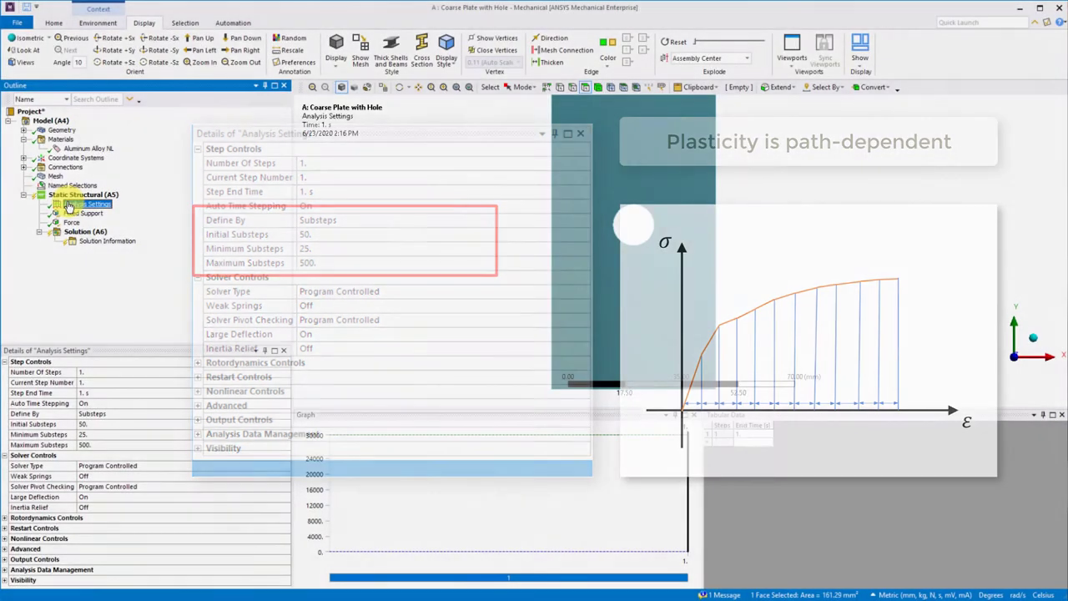
Step: Solve the coarse plate model
{"action": "left_click", "coordinate": [88, 233]}
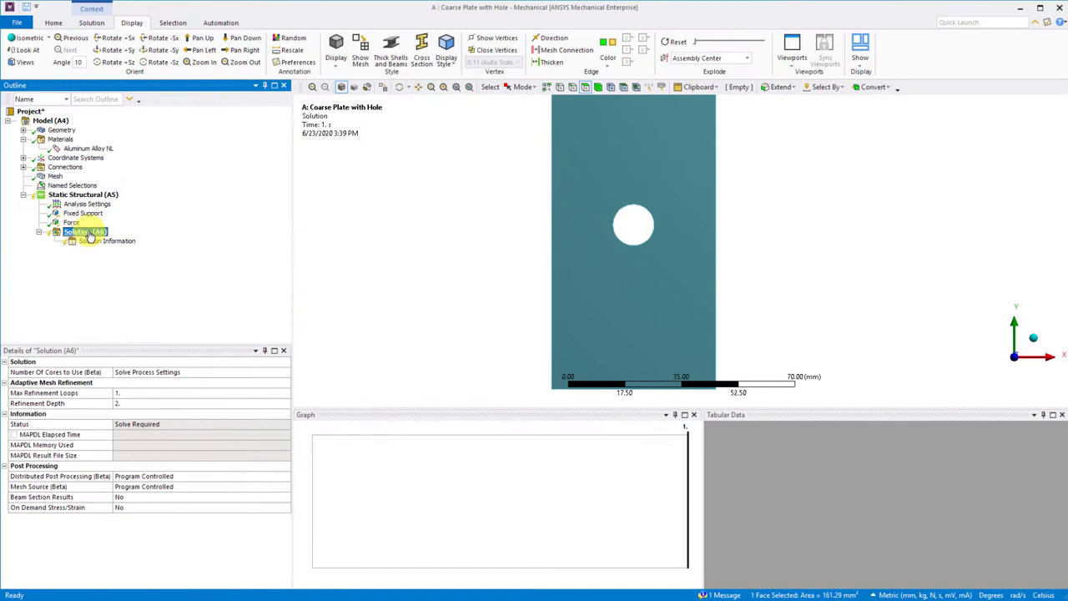
{"action": "right_click", "coordinate": [88, 235]}
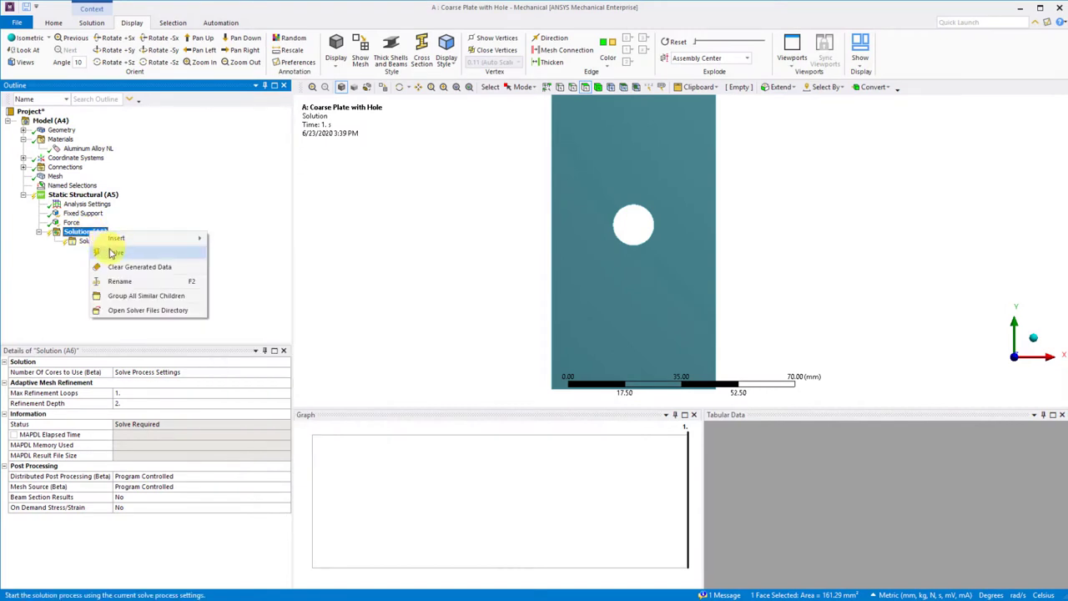
{"action": "left_click", "coordinate": [111, 252]}
Step: Add and evaluate an Equivalent (von-Mises) stress result, rotating the plate into view
{"action": "right_click", "coordinate": [92, 232]}
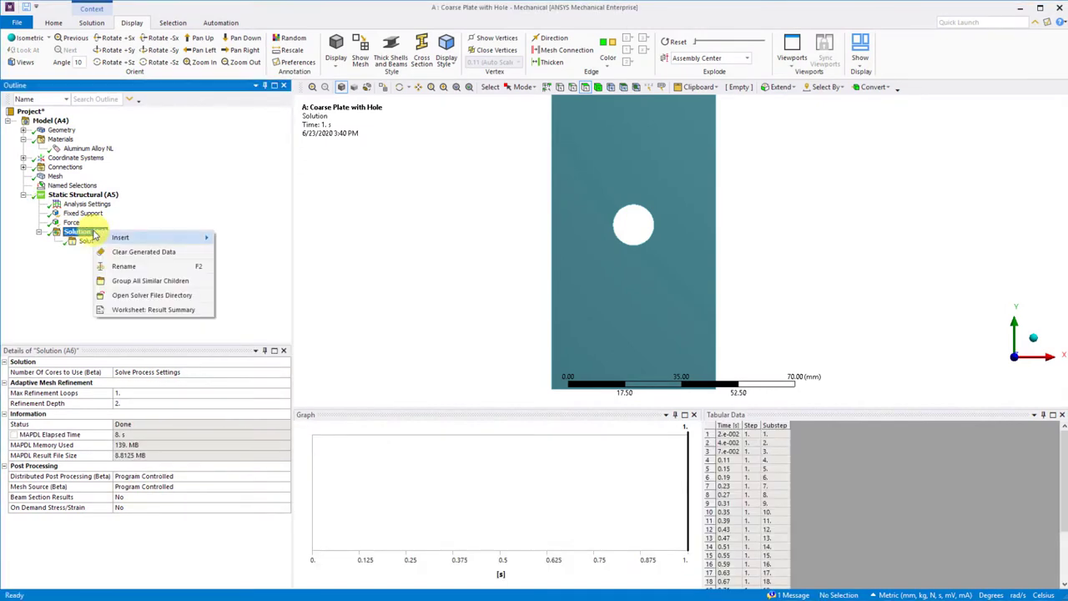
{"action": "mouse_move", "coordinate": [95, 236]}
{"action": "mouse_move", "coordinate": [266, 259]}
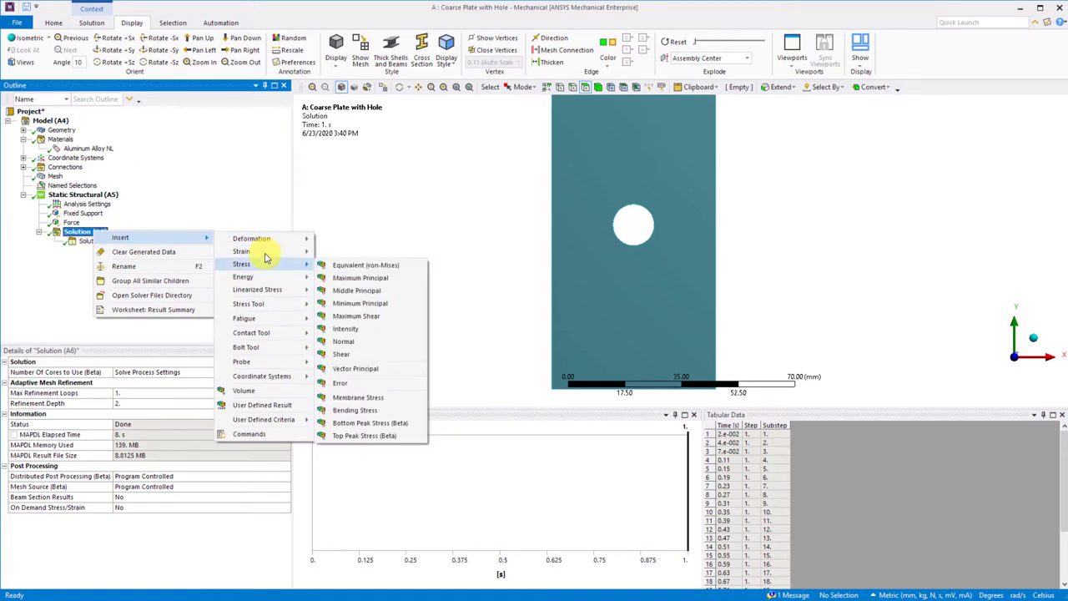
{"action": "left_click", "coordinate": [409, 265]}
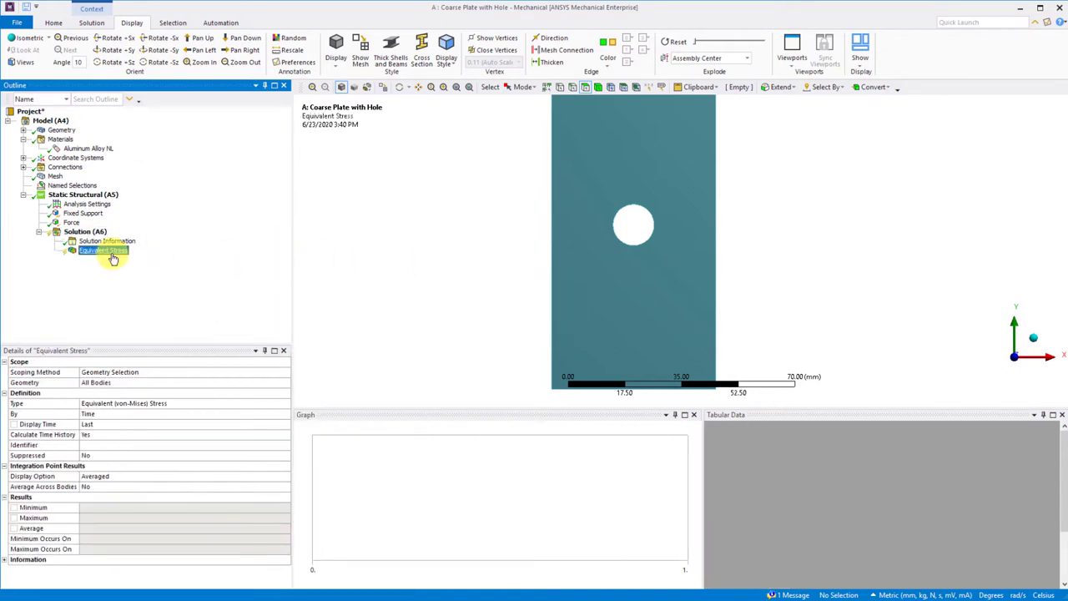
{"action": "right_click", "coordinate": [113, 259]}
{"action": "left_click", "coordinate": [142, 275]}
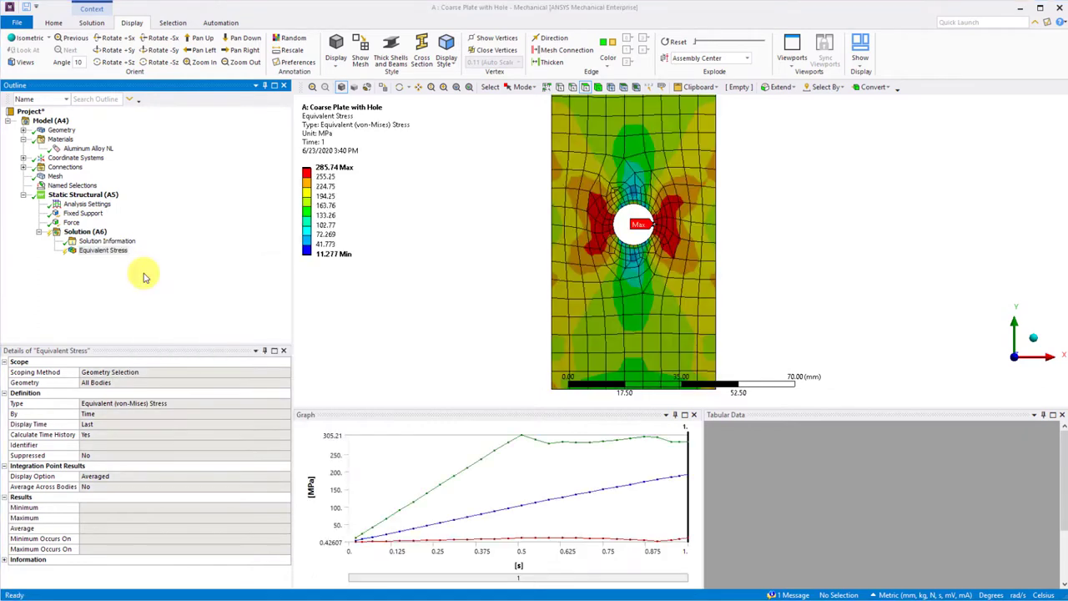
{"action": "left_click_drag", "start_coordinate": [350, 285], "coordinate": [469, 295]}
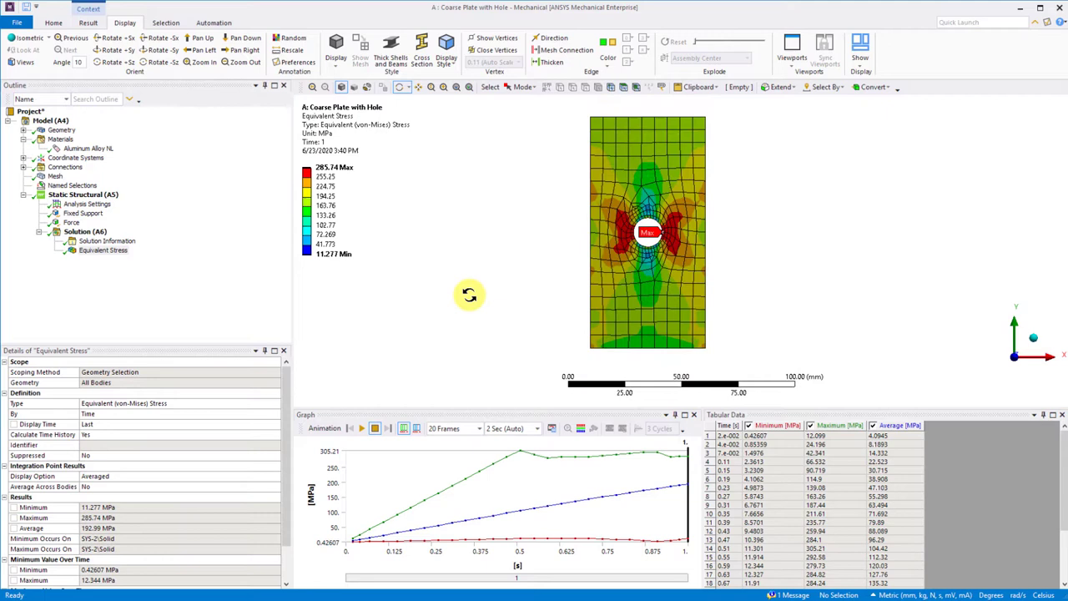
Step: Set the legend's second contour level to 280 MPa and zoom in closely around the hole
{"action": "left_click", "coordinate": [322, 178]}
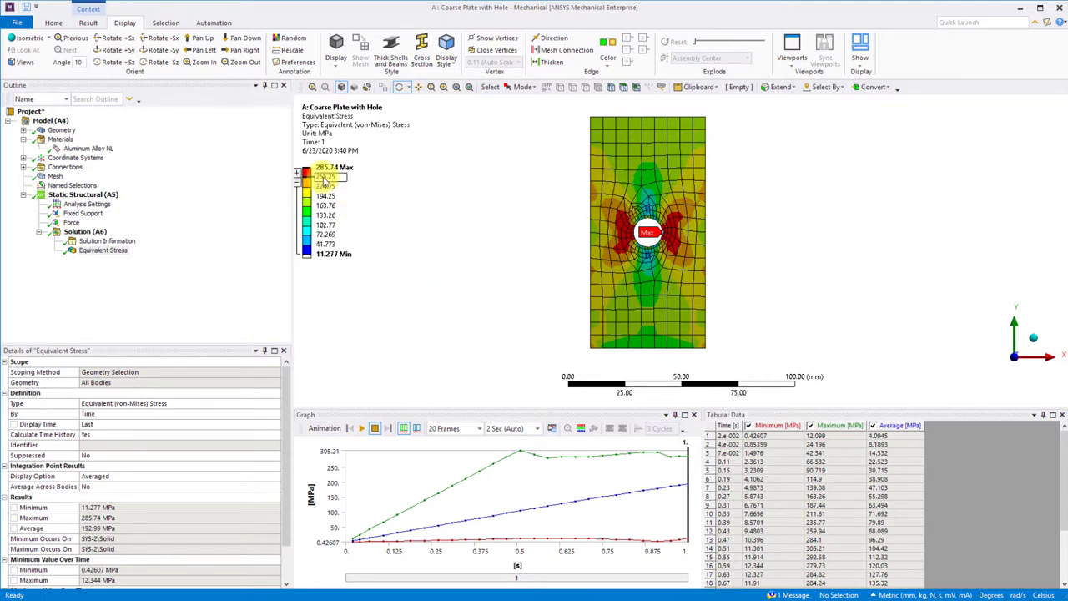
{"action": "double_click", "coordinate": [325, 178]}
{"action": "type", "text": "280"}
{"action": "key", "text": "Return"}
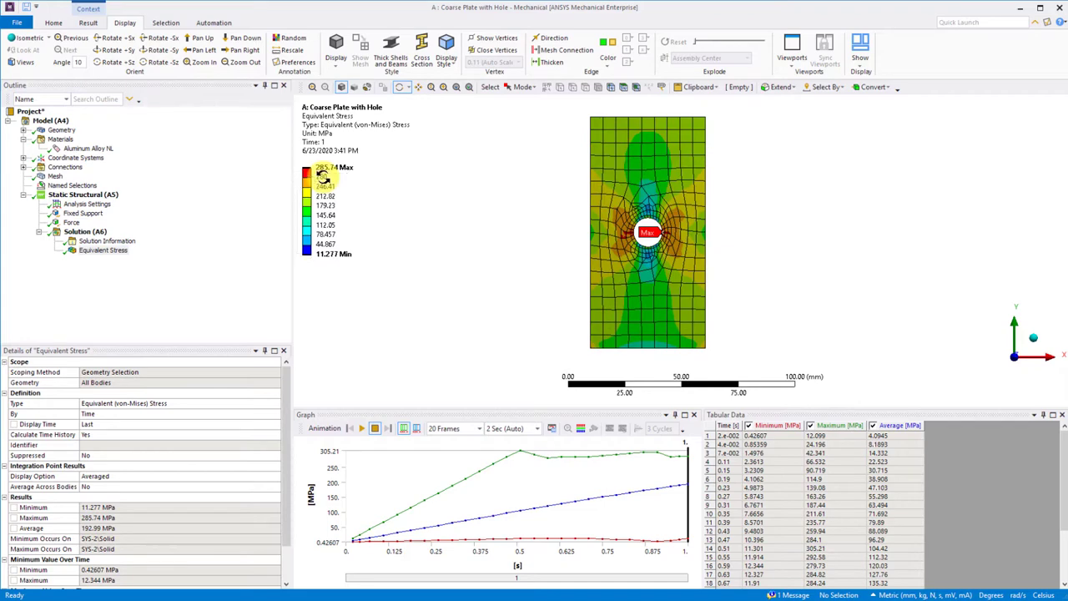
{"action": "left_click_drag", "start_coordinate": [560, 171], "coordinate": [741, 288]}
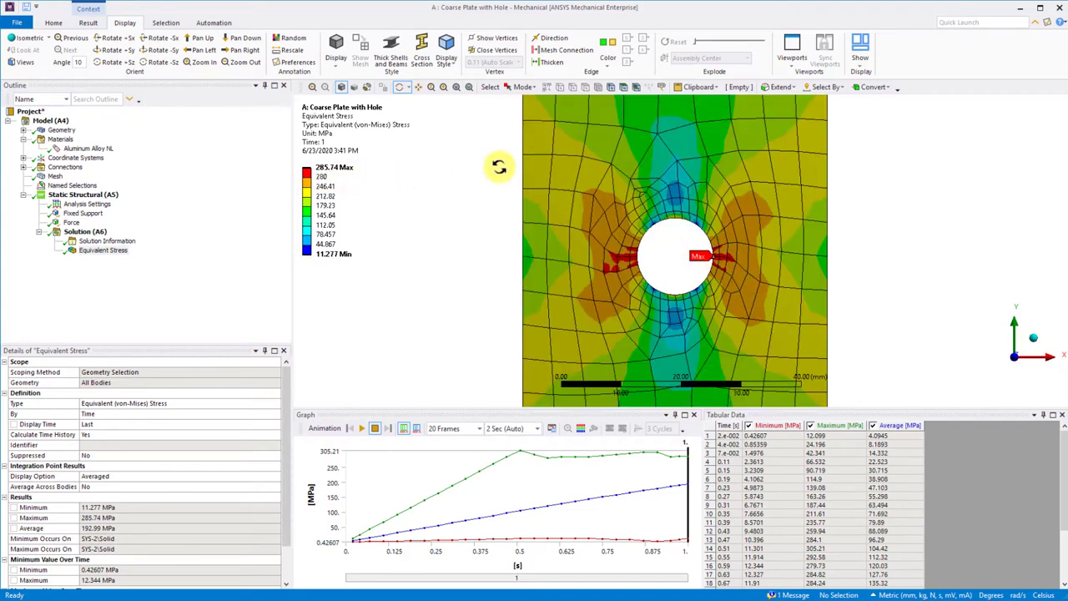
{"action": "right_click_drag", "start_coordinate": [835, 345], "coordinate": [485, 160]}
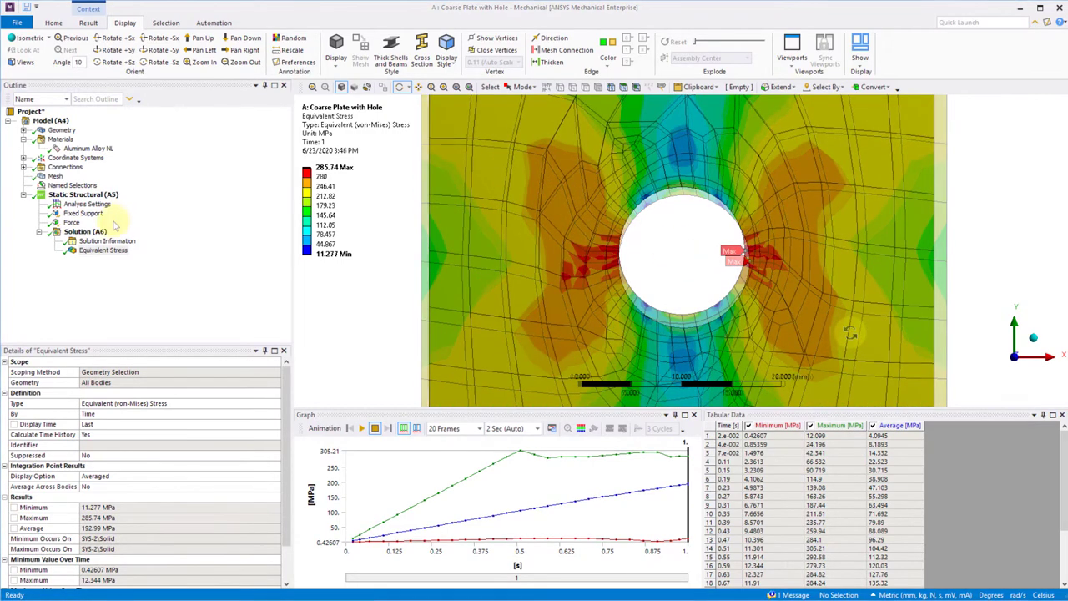
Step: Insert and evaluate an Equivalent Plastic Strain result (max 0.012604), then play its animation
{"action": "left_click", "coordinate": [90, 231]}
{"action": "right_click", "coordinate": [93, 234]}
{"action": "mouse_move", "coordinate": [167, 236]}
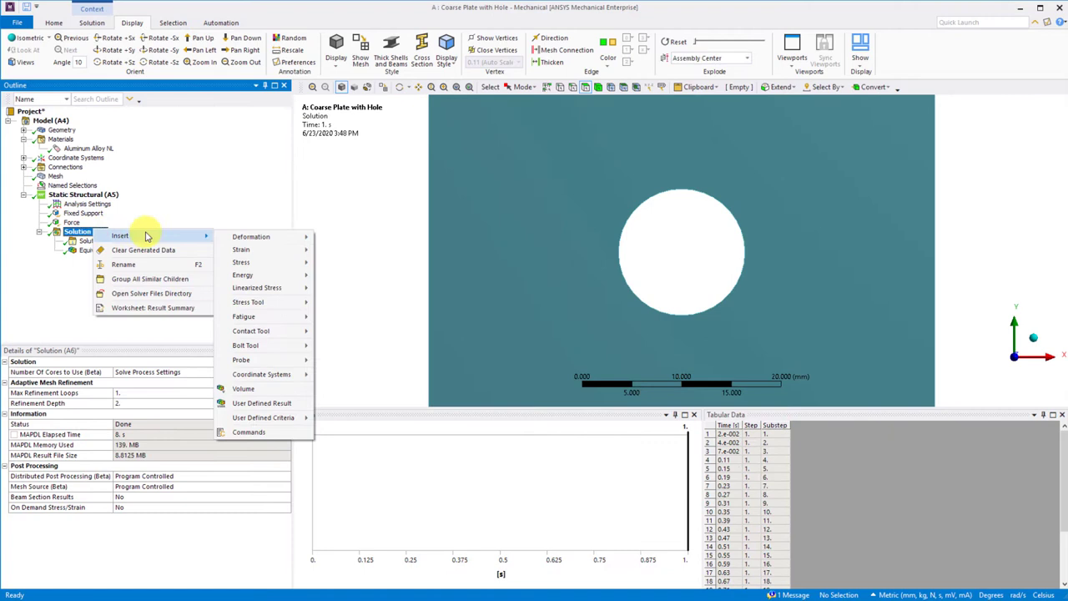
{"action": "mouse_move", "coordinate": [271, 250]}
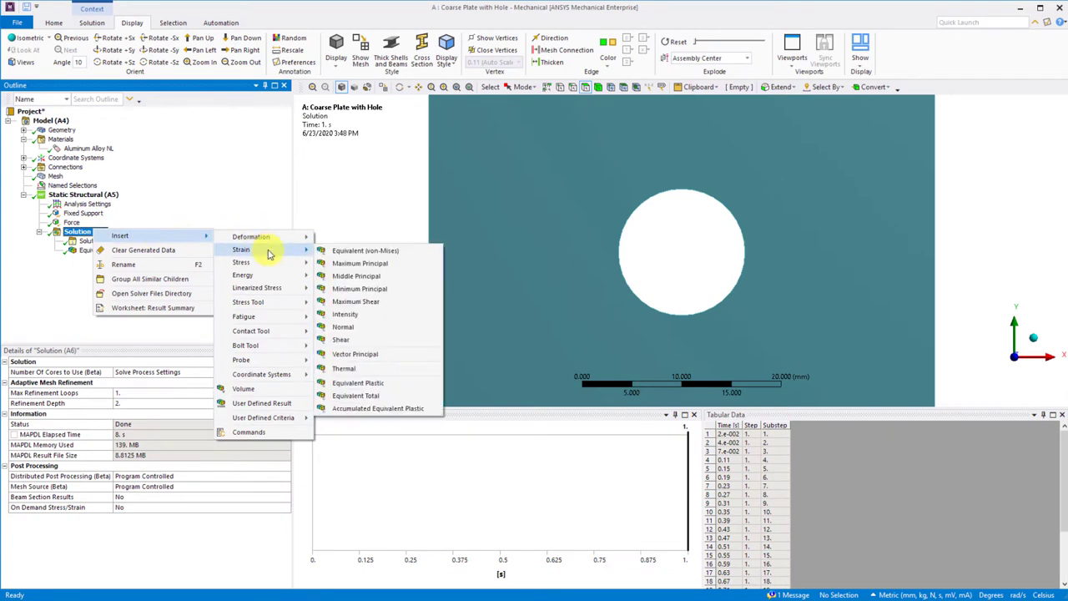
{"action": "left_click", "coordinate": [378, 383]}
{"action": "right_click", "coordinate": [87, 261]}
{"action": "left_click", "coordinate": [102, 279]}
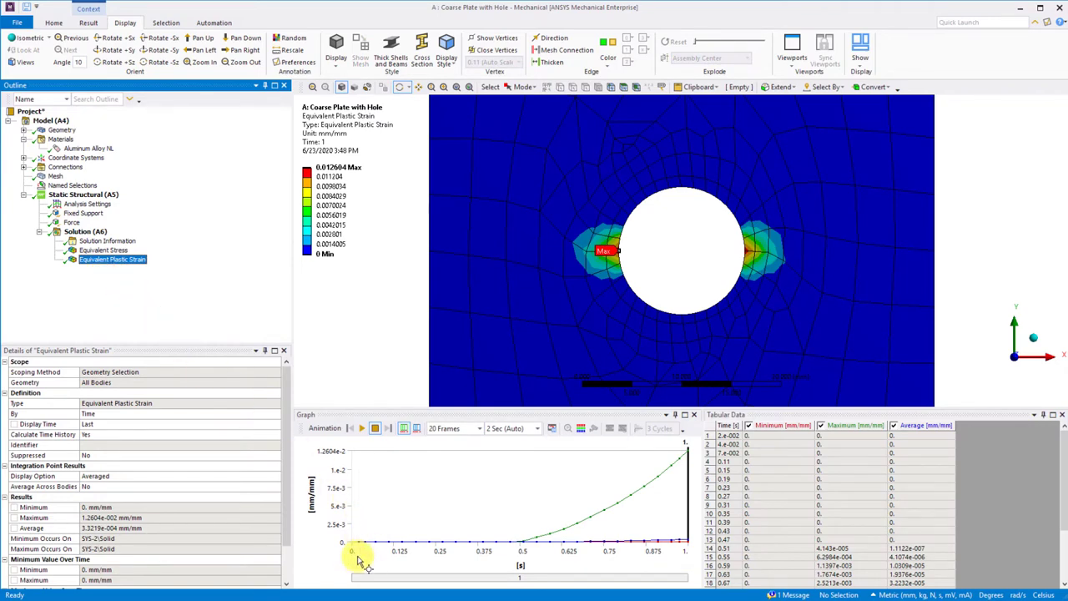
{"action": "left_click", "coordinate": [363, 428]}
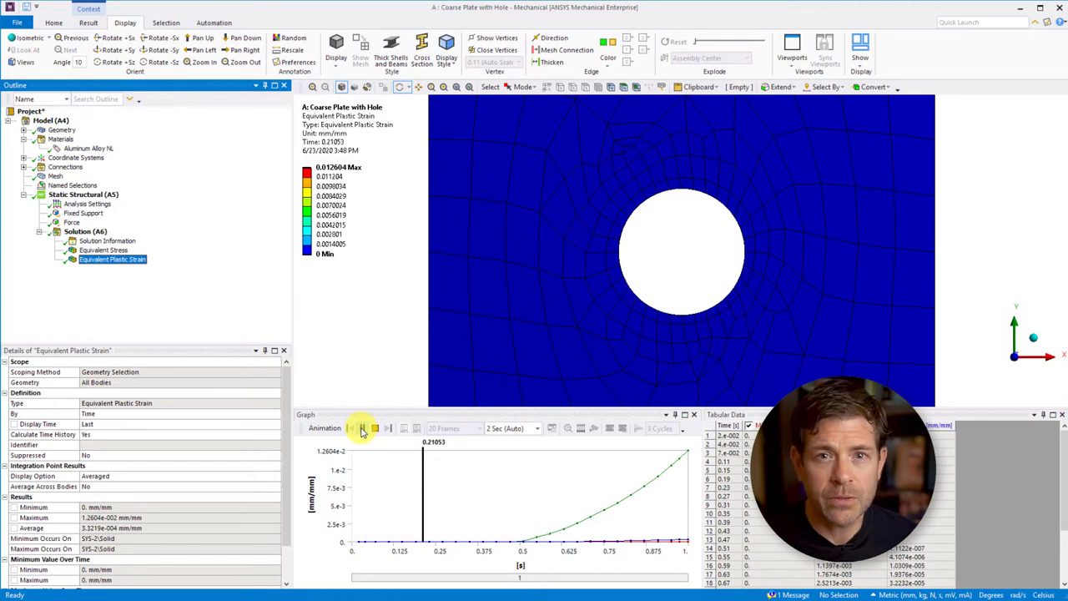
Step: Stop the animation, zoom to the Max node at the hole, and save it as 'Node of Interest'
{"action": "left_click", "coordinate": [364, 429]}
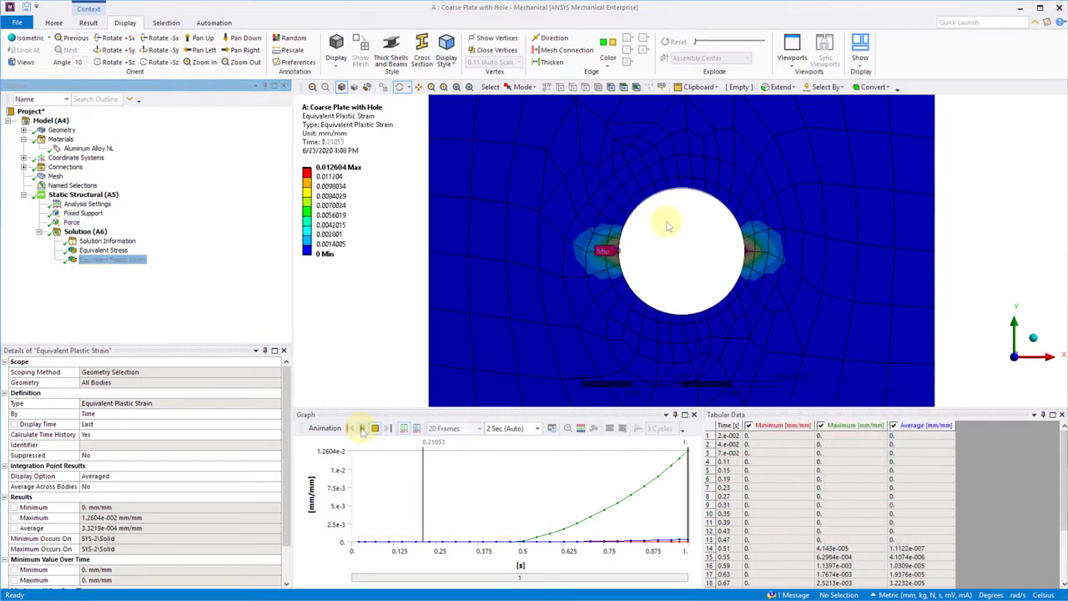
{"action": "left_click", "coordinate": [611, 86]}
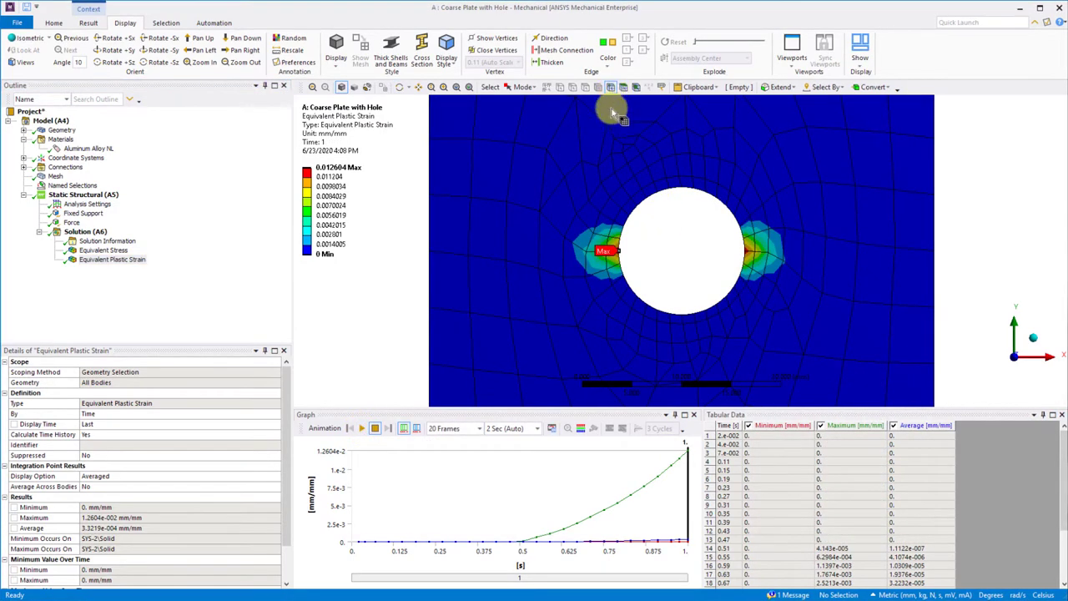
{"action": "left_click_drag", "start_coordinate": [584, 236], "coordinate": [647, 278]}
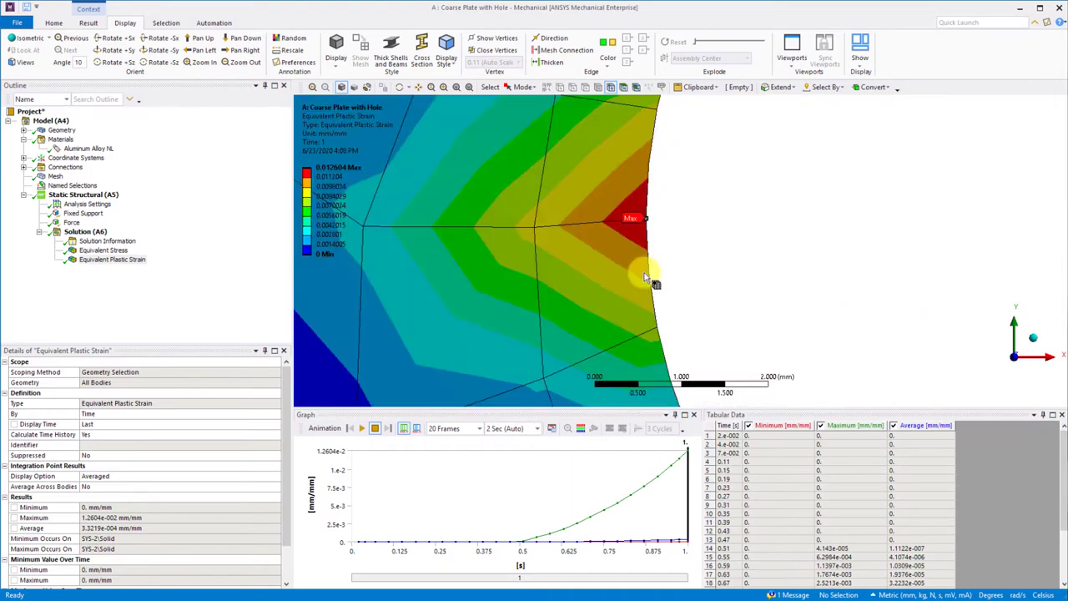
{"action": "middle_click_drag", "start_coordinate": [647, 278], "coordinate": [637, 226]}
{"action": "left_click", "coordinate": [638, 215]}
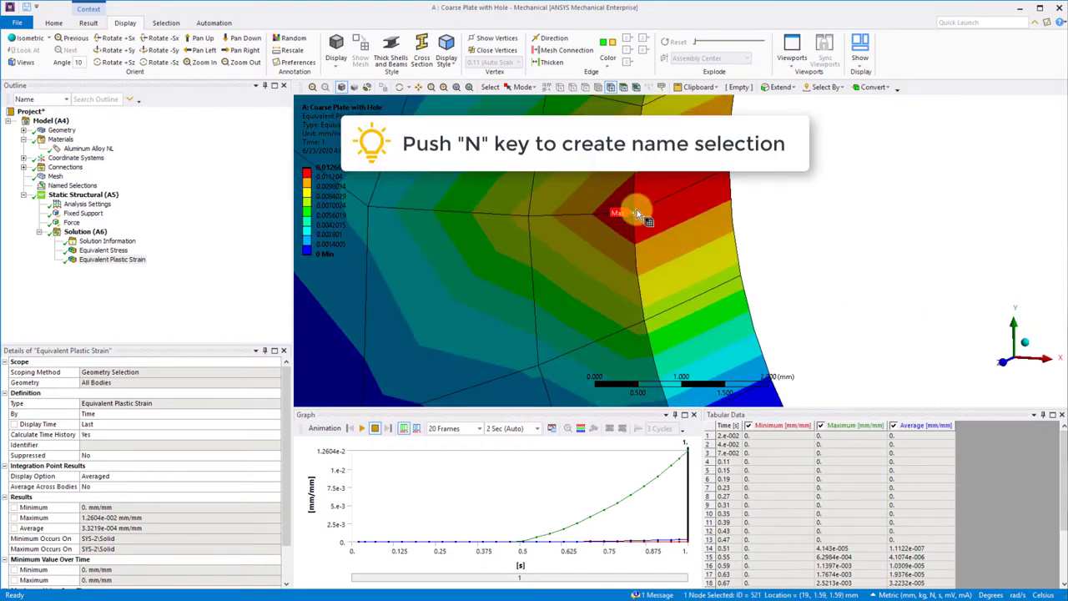
{"action": "key", "text": "n"}
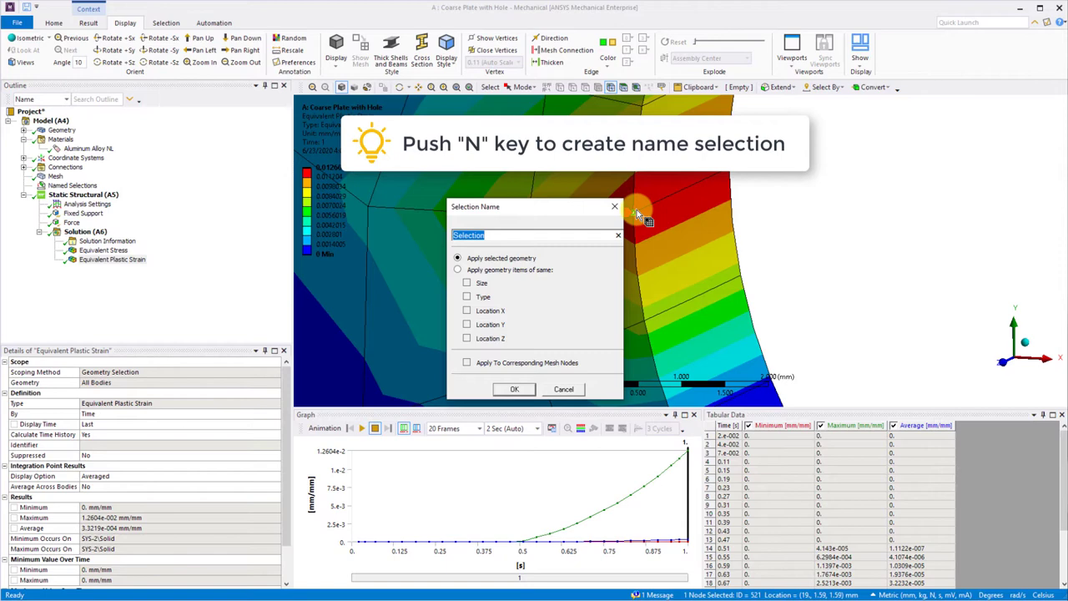
{"action": "type", "text": "Node of Interest"}
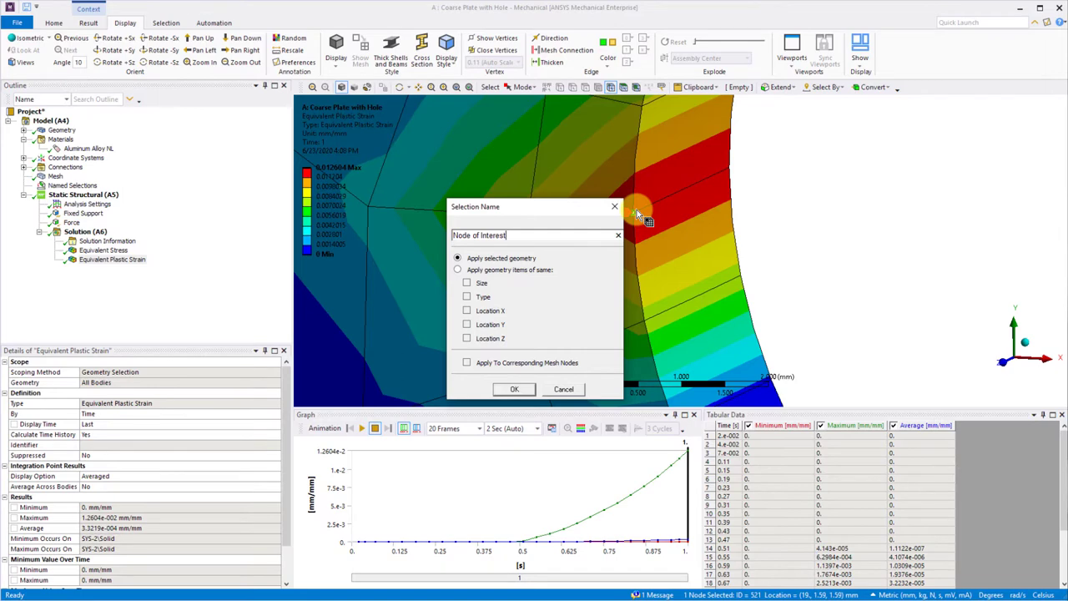
{"action": "key", "text": "Return"}
{"action": "left_click", "coordinate": [100, 241]}
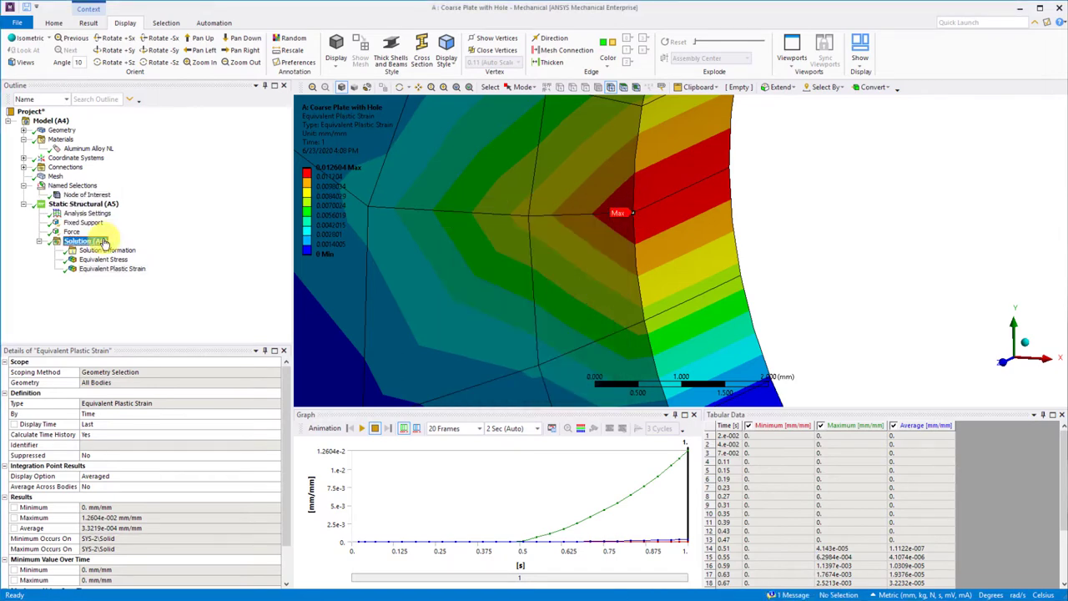
Step: Insert Equivalent Stress 2 scoped by named selection to Node of Interest
{"action": "right_click", "coordinate": [103, 241]}
{"action": "mouse_move", "coordinate": [143, 246]}
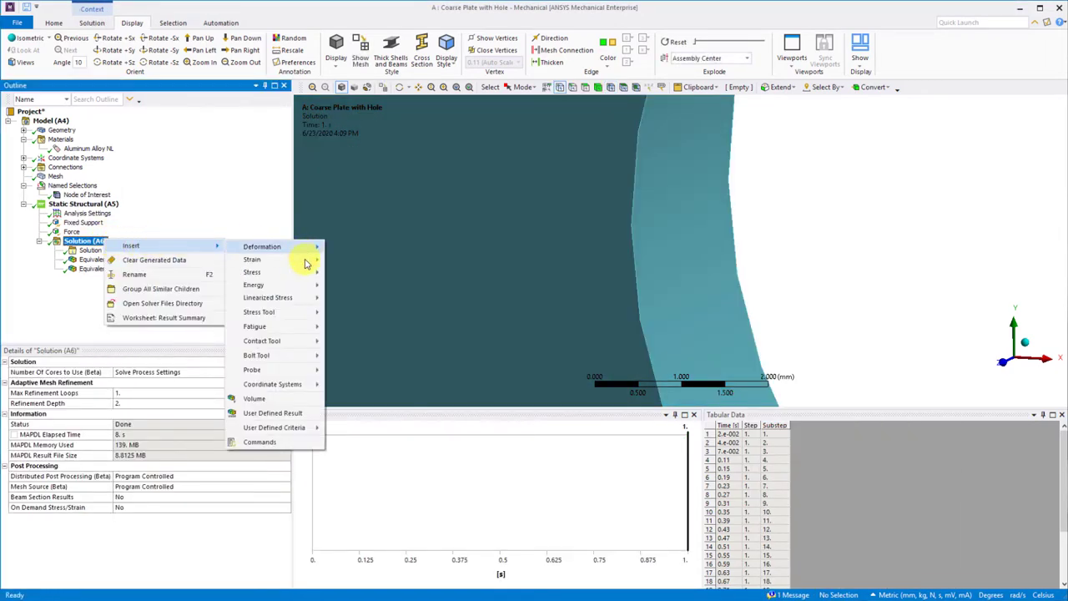
{"action": "mouse_move", "coordinate": [309, 276]}
{"action": "left_click", "coordinate": [351, 275]}
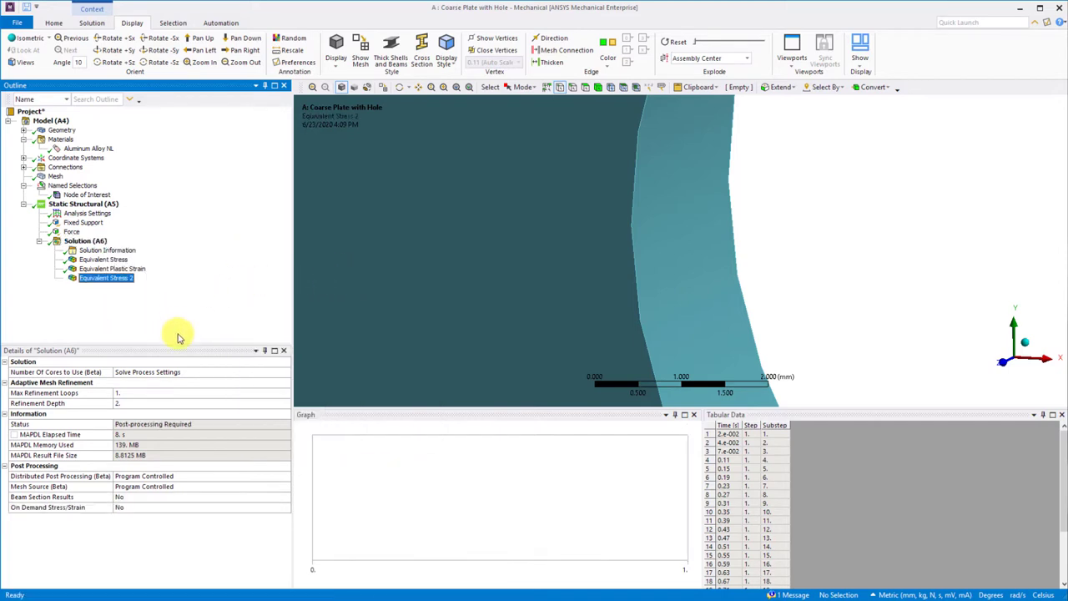
{"action": "left_click", "coordinate": [229, 371]}
{"action": "left_click", "coordinate": [286, 373]}
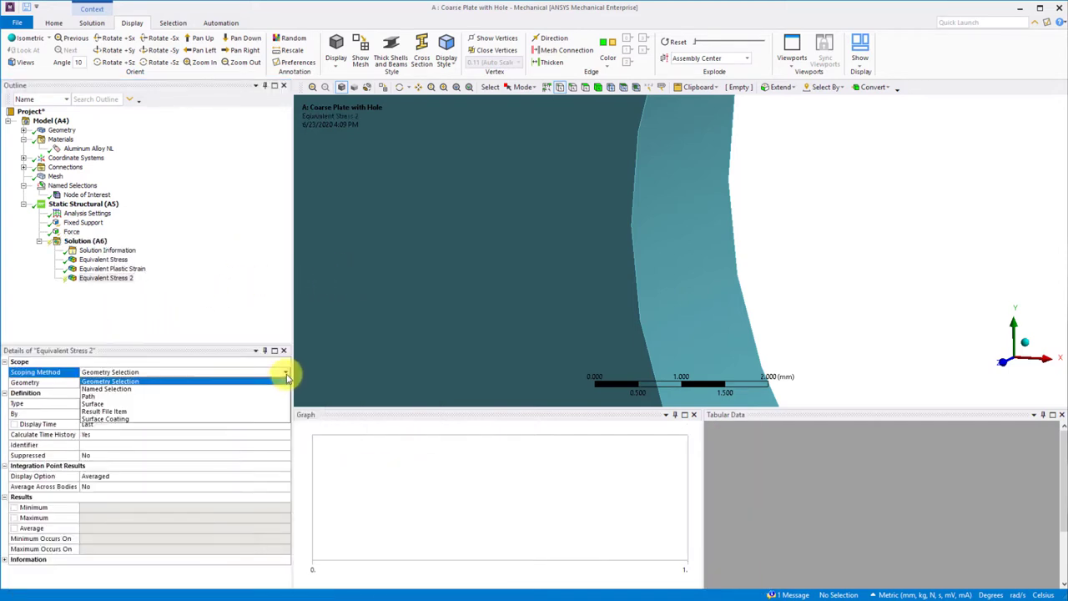
{"action": "left_click", "coordinate": [280, 389]}
{"action": "left_click", "coordinate": [285, 382]}
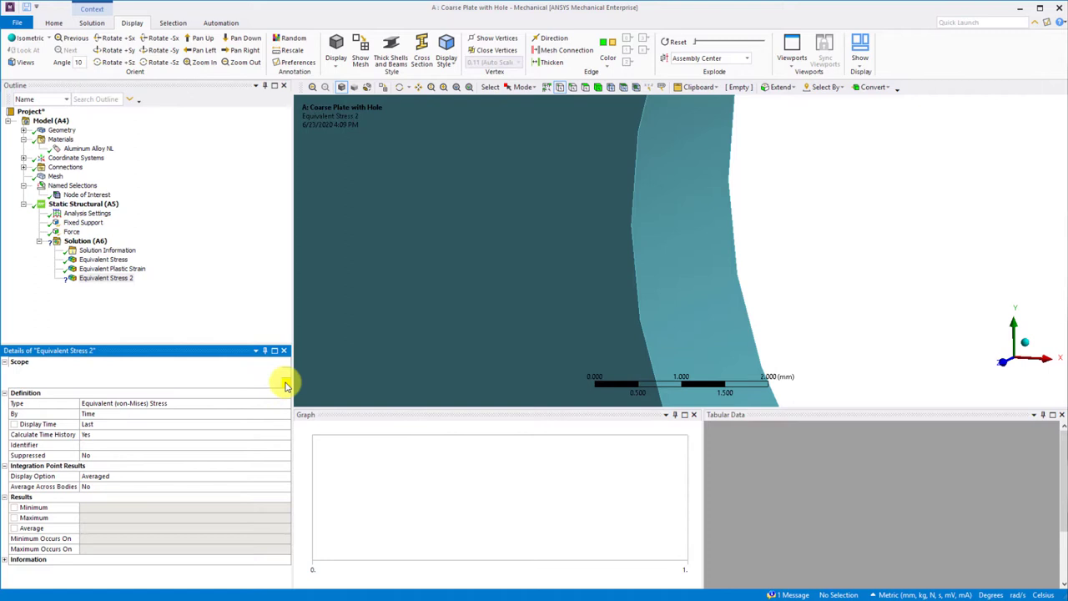
{"action": "left_click", "coordinate": [271, 392]}
{"action": "left_click", "coordinate": [394, 278]}
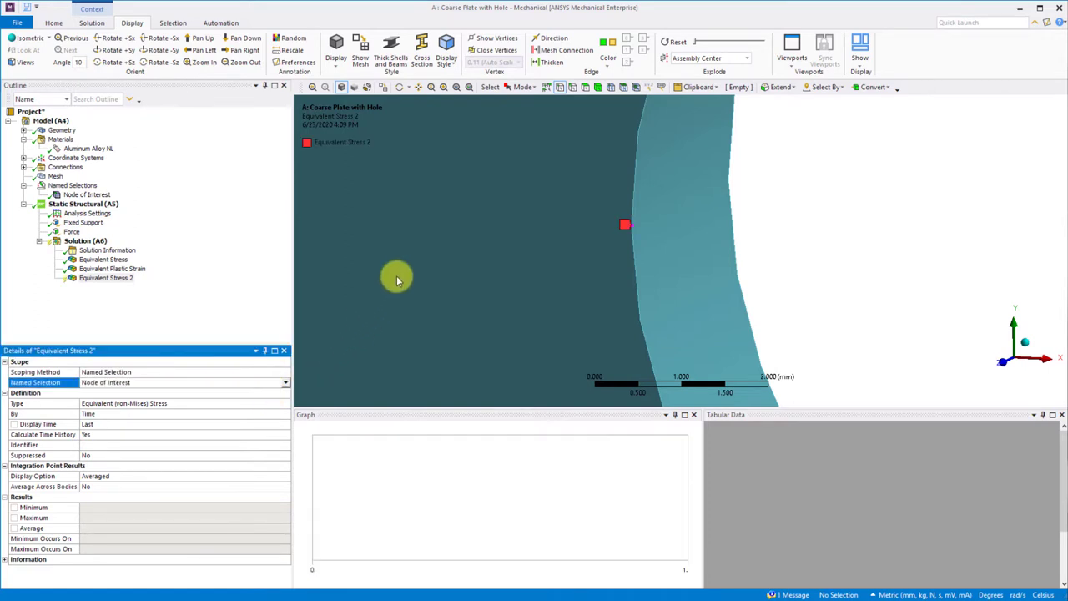
Step: Evaluate Equivalent Stress 2, giving a stress-time curve peaking at 305.21 MPa
{"action": "left_click", "coordinate": [109, 280]}
{"action": "right_click", "coordinate": [112, 284]}
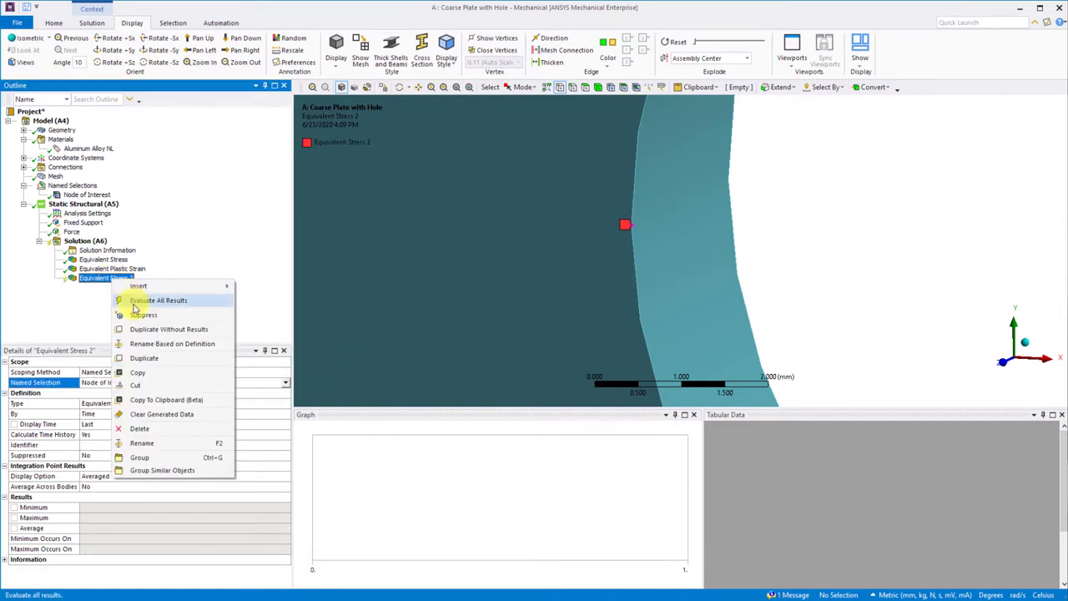
{"action": "left_click", "coordinate": [126, 299]}
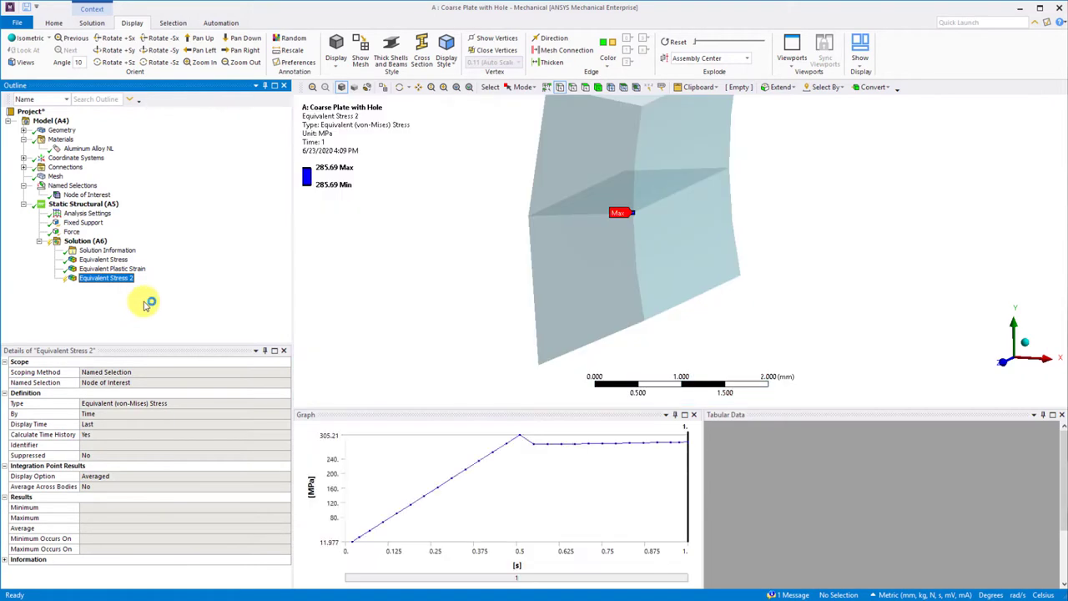
{"action": "left_click", "coordinate": [95, 241]}
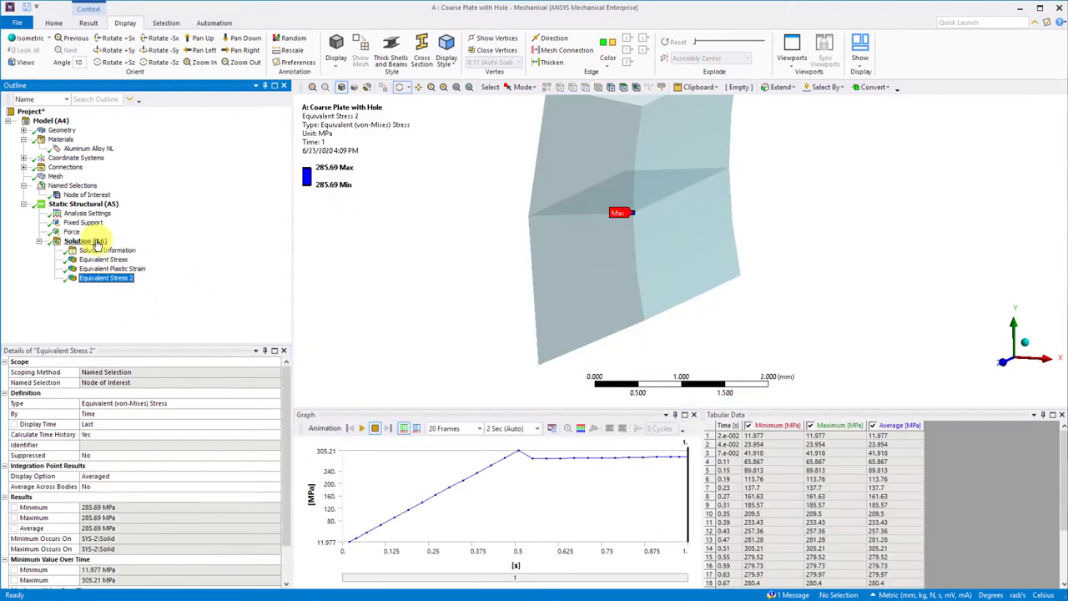
{"action": "right_click", "coordinate": [98, 242]}
Step: Add an Equivalent Total Strain result scoped to Node of Interest and evaluate it (0.016637 mm/mm)
{"action": "mouse_move", "coordinate": [123, 246]}
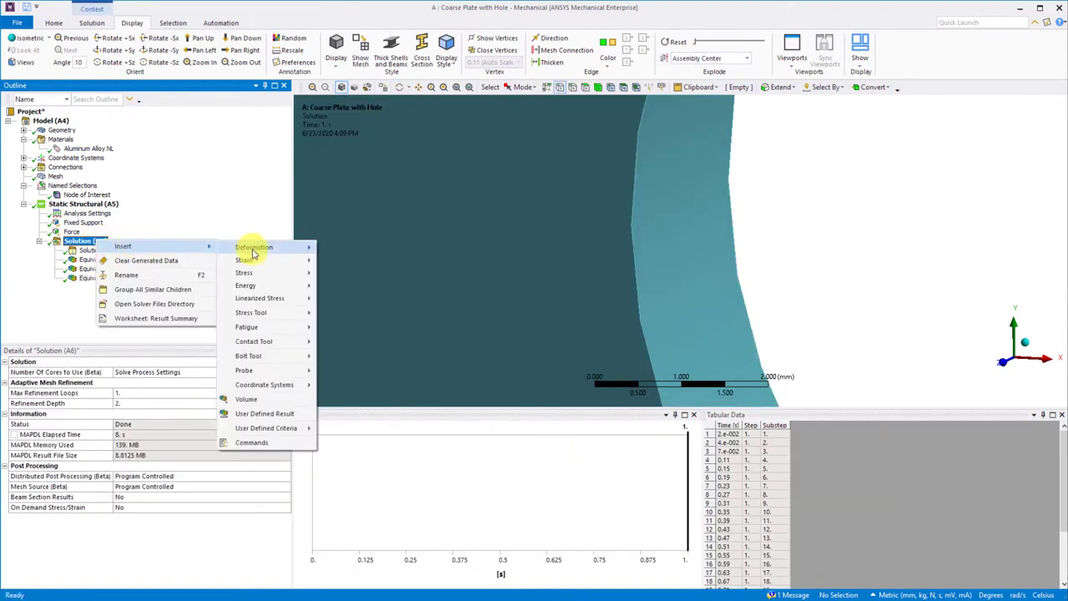
{"action": "mouse_move", "coordinate": [266, 259]}
{"action": "left_click", "coordinate": [372, 406]}
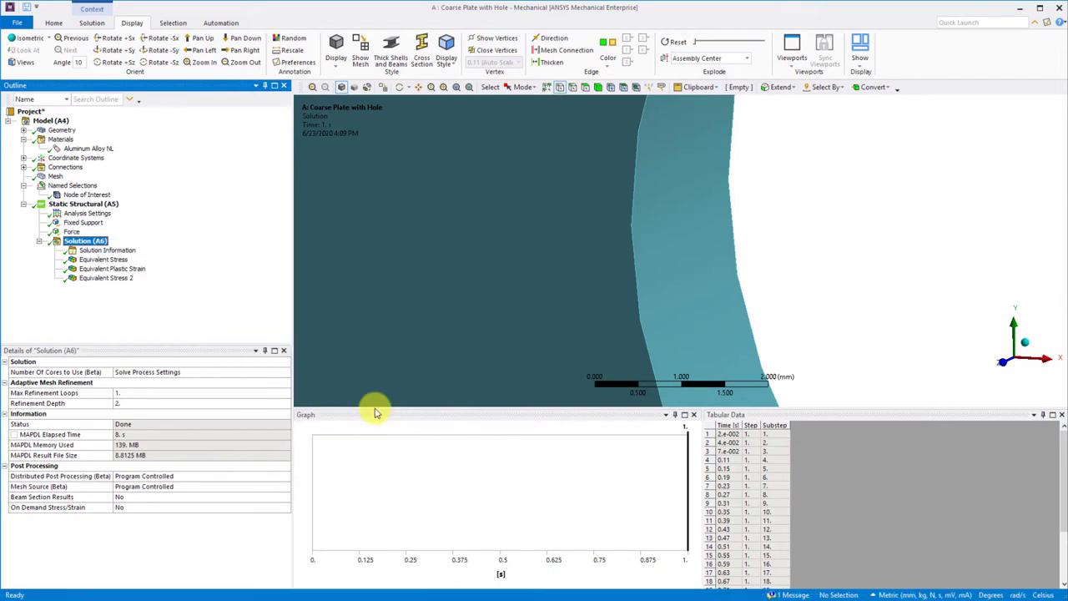
{"action": "left_click", "coordinate": [286, 371]}
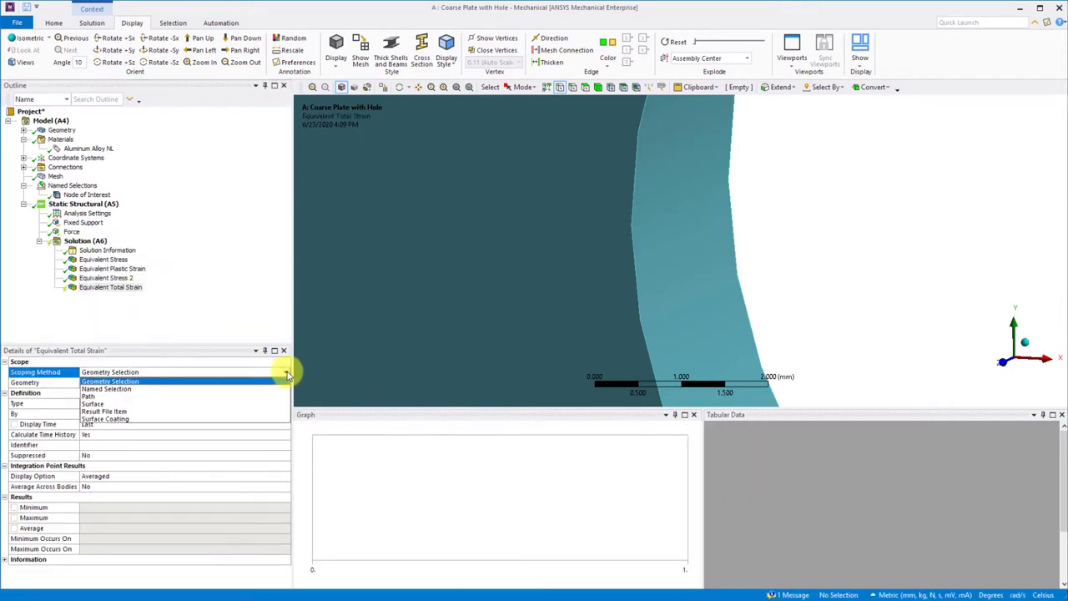
{"action": "left_click", "coordinate": [277, 391]}
{"action": "left_click", "coordinate": [286, 382]}
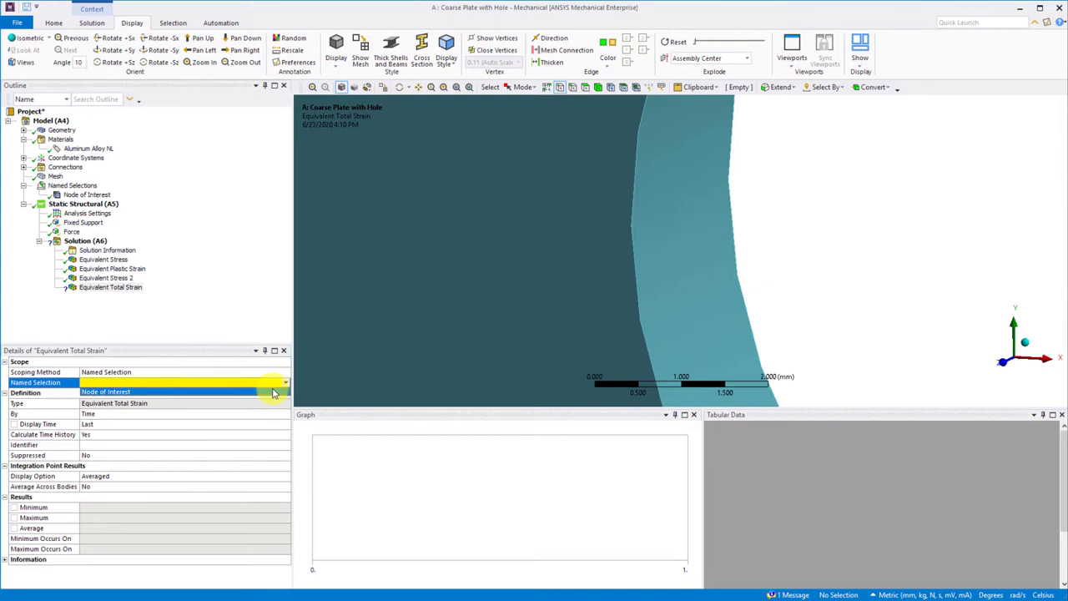
{"action": "left_click", "coordinate": [255, 393]}
{"action": "right_click", "coordinate": [132, 293]}
{"action": "left_click", "coordinate": [155, 312]}
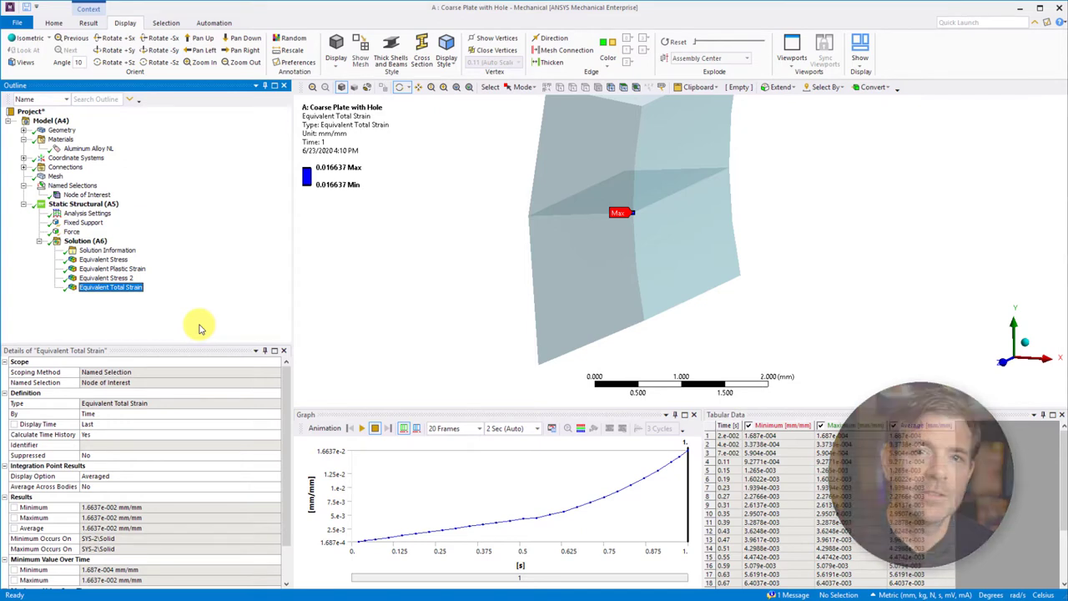
Step: Chart Equivalent Stress 2 with Equivalent Total Strain, using Equivalent Total Strain (Max) as the X axis
{"action": "left_click", "coordinate": [119, 279], "text": "ctrl"}
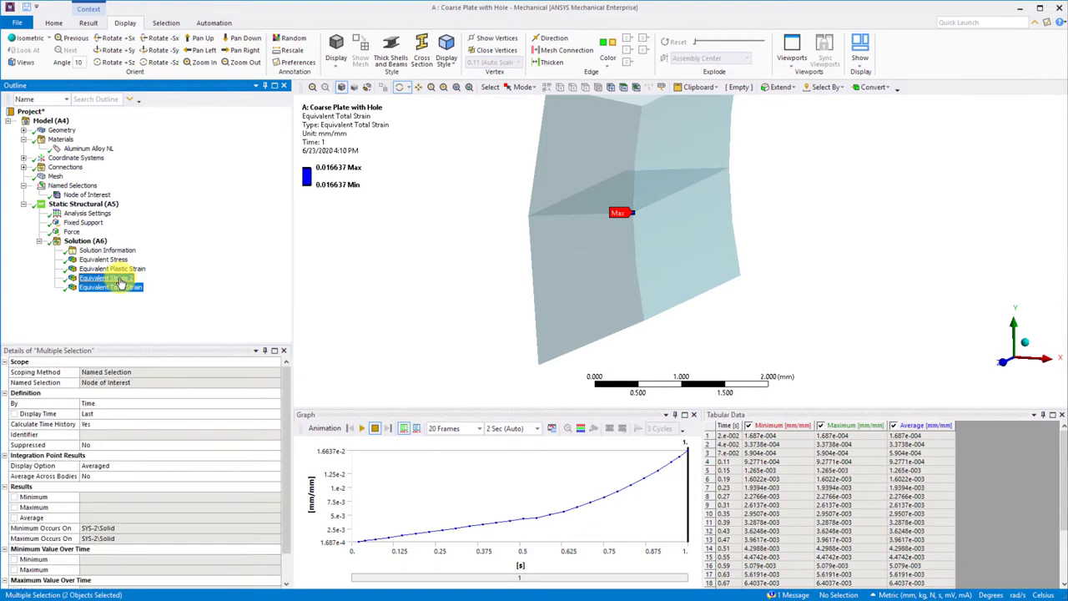
{"action": "left_click", "coordinate": [53, 24]}
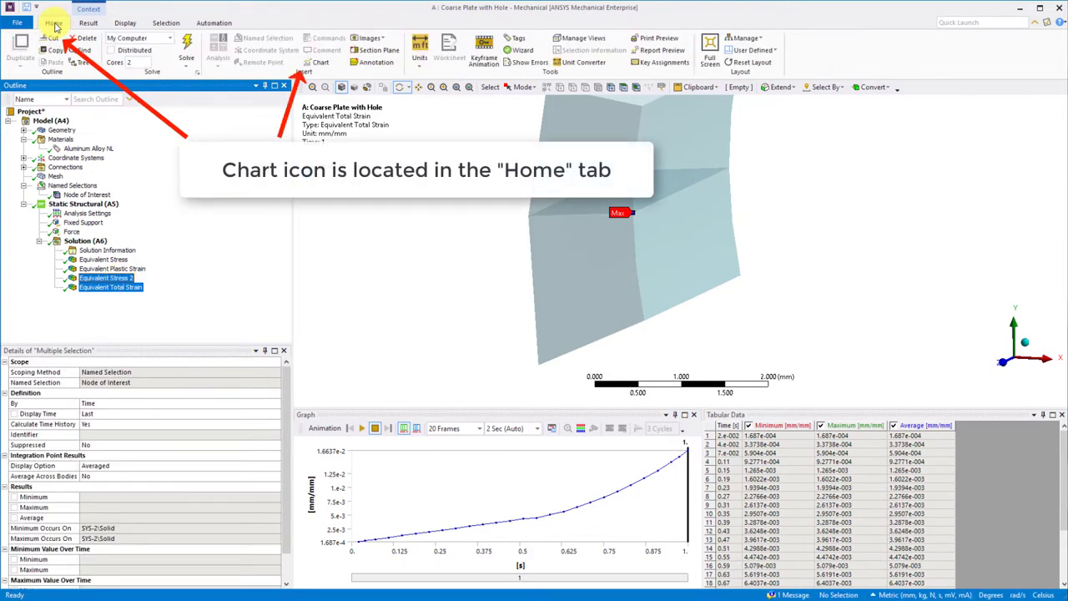
{"action": "left_click", "coordinate": [317, 68]}
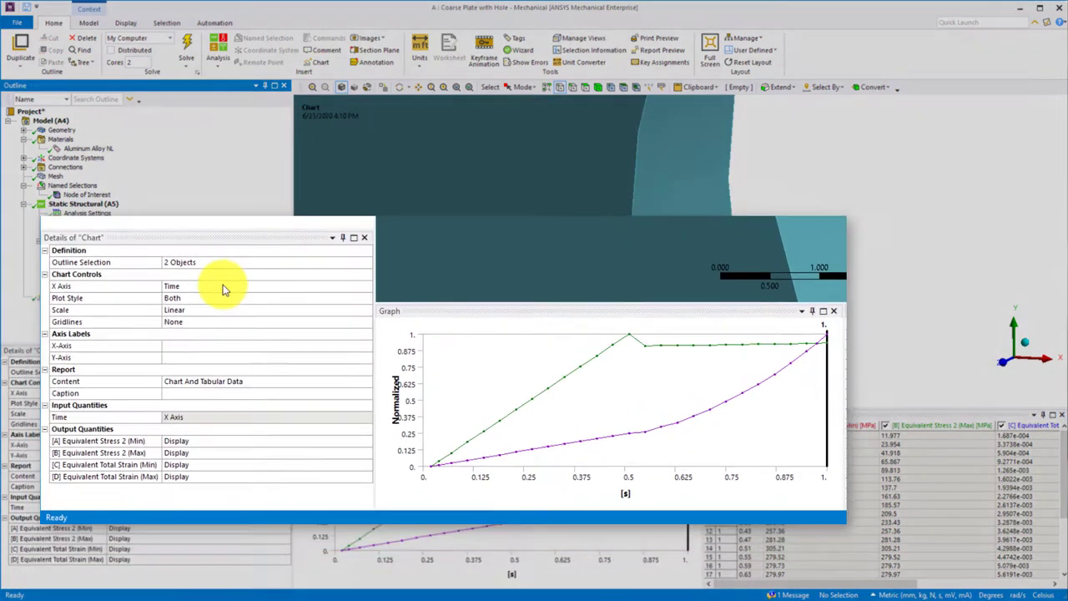
{"action": "left_click", "coordinate": [174, 392]}
{"action": "left_click", "coordinate": [285, 393]}
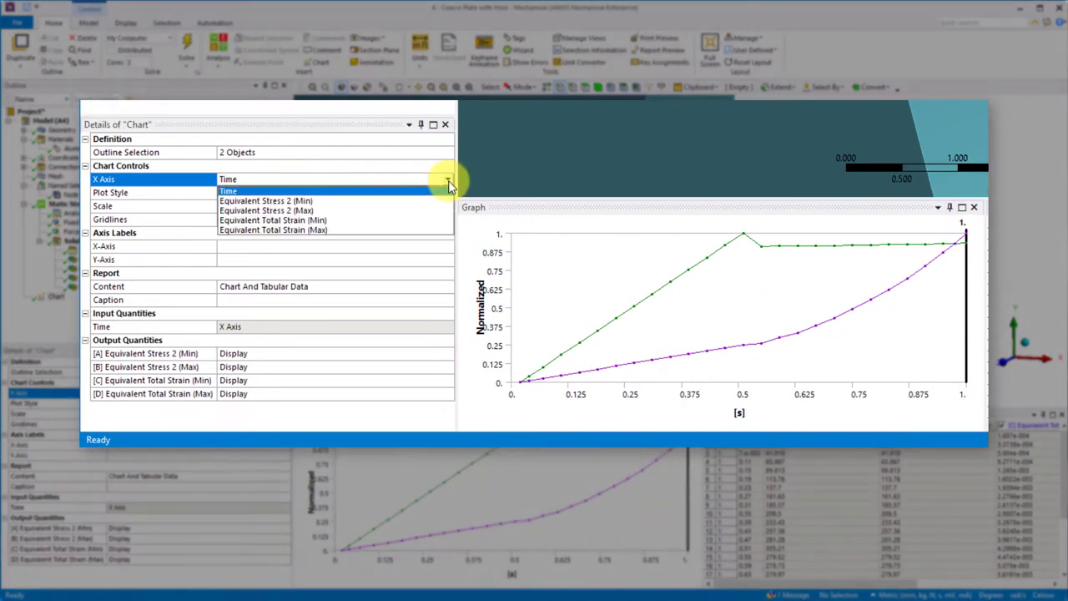
{"action": "left_click", "coordinate": [274, 230]}
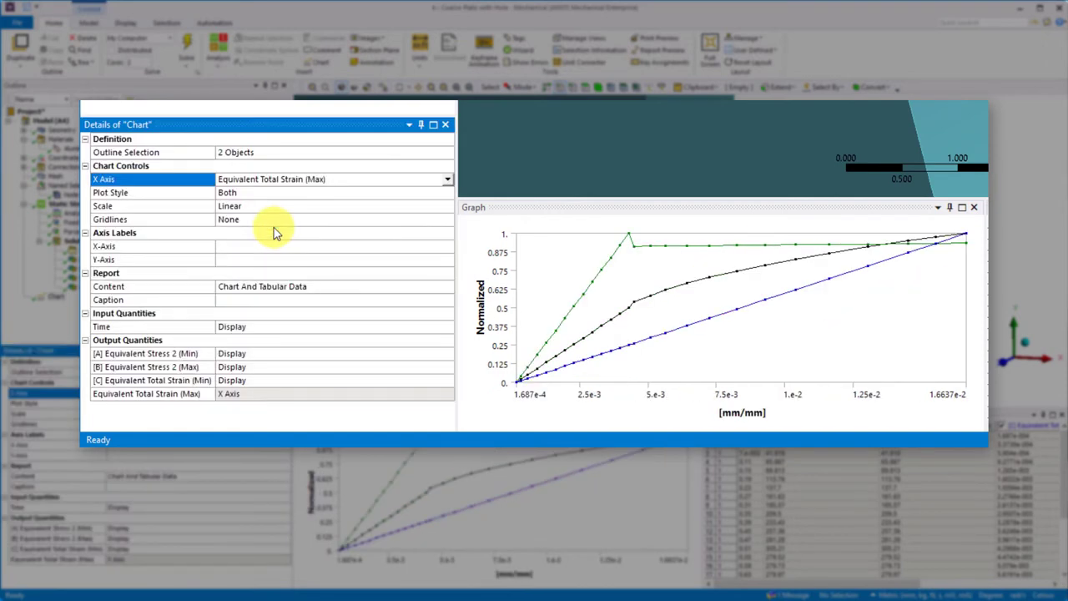
Step: Omit Time, [A] stress minimum and [C] strain minimum, then mark the strain range around the yield peak
{"action": "left_click", "coordinate": [267, 328]}
{"action": "left_click", "coordinate": [448, 327]}
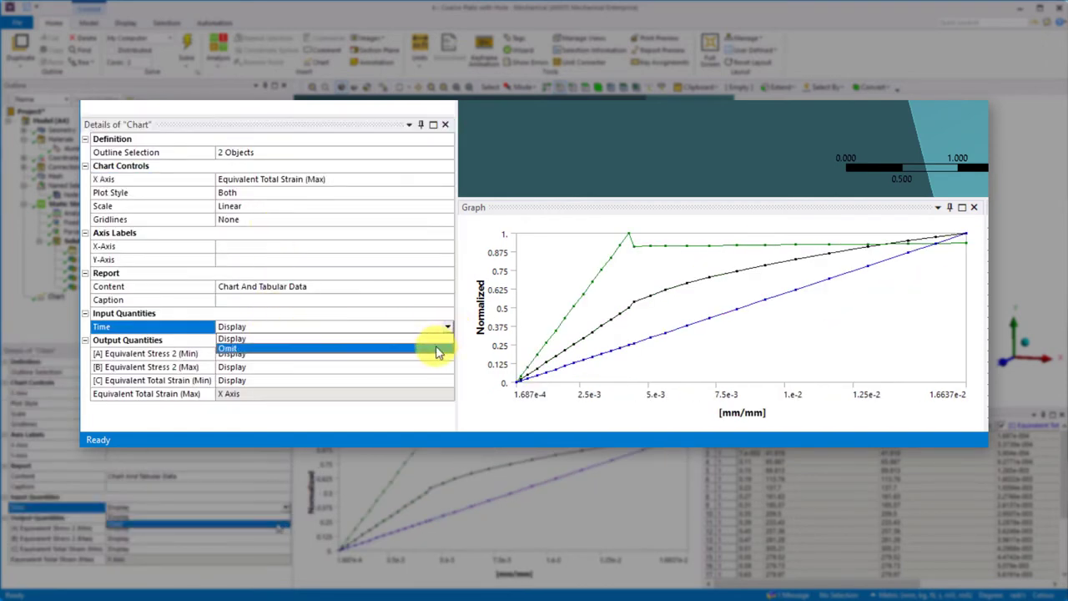
{"action": "left_click", "coordinate": [434, 351]}
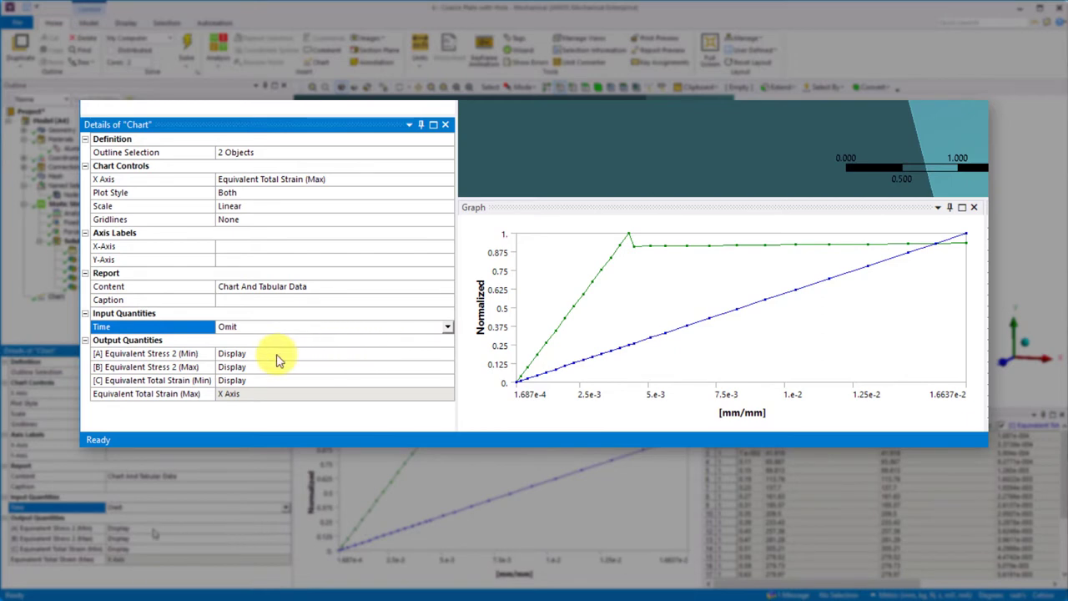
{"action": "left_click", "coordinate": [292, 354]}
{"action": "left_click", "coordinate": [448, 353]}
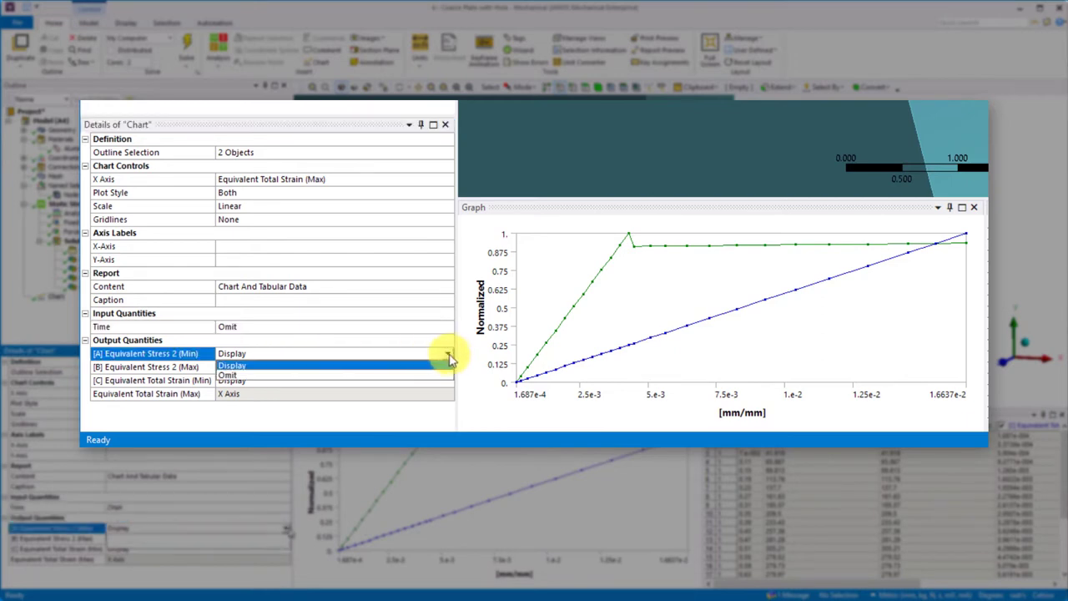
{"action": "left_click", "coordinate": [412, 376]}
{"action": "left_click", "coordinate": [446, 381]}
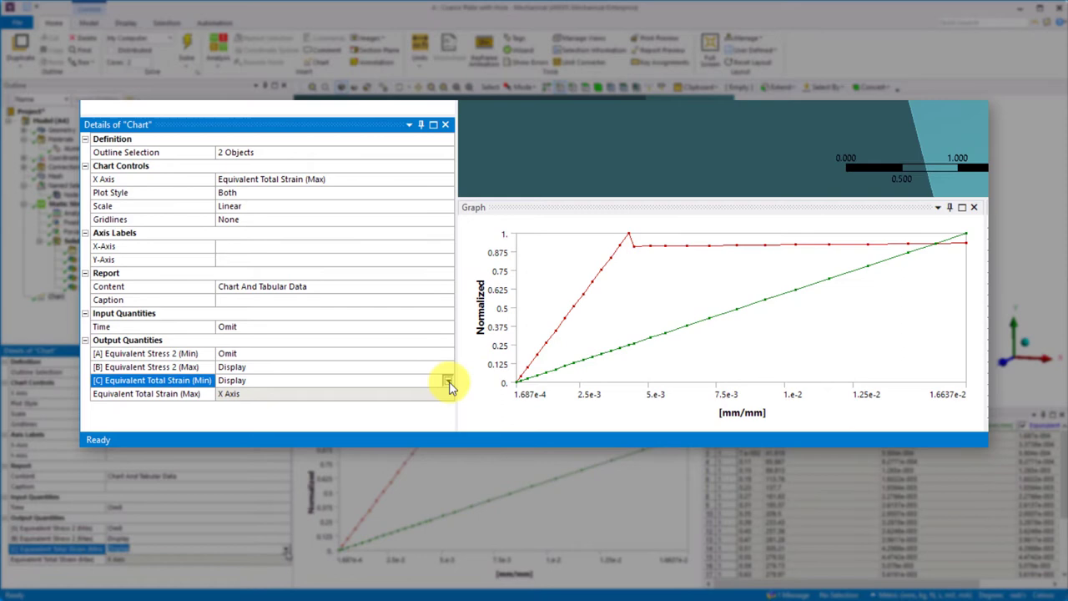
{"action": "left_click", "coordinate": [448, 381]}
{"action": "left_click", "coordinate": [434, 403]}
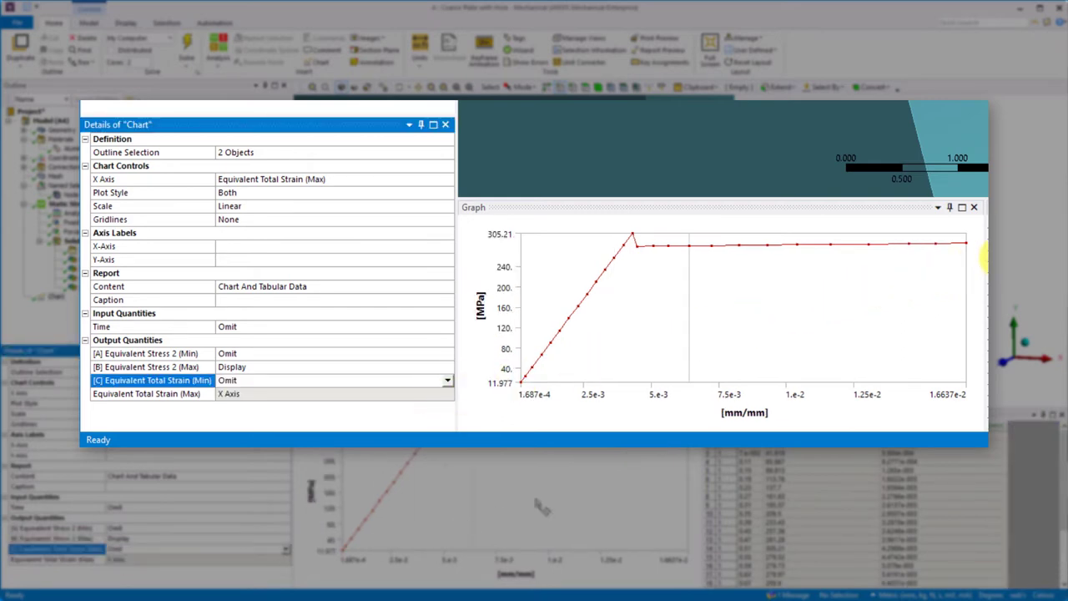
{"action": "left_click_drag", "start_coordinate": [557, 298], "coordinate": [704, 292]}
{"action": "right_click", "coordinate": [668, 292]}
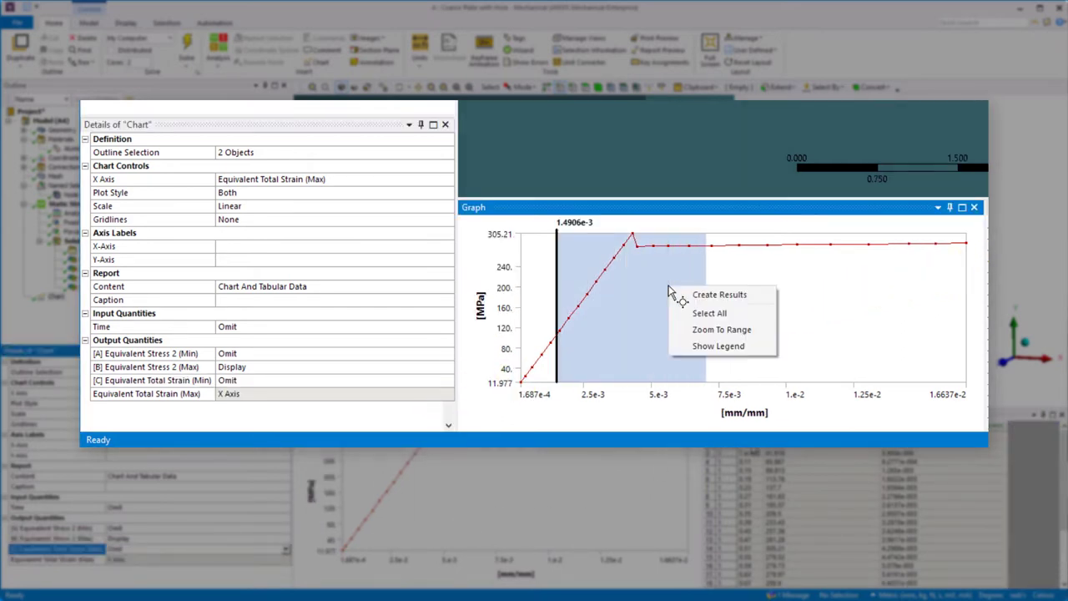
{"action": "left_click", "coordinate": [712, 331]}
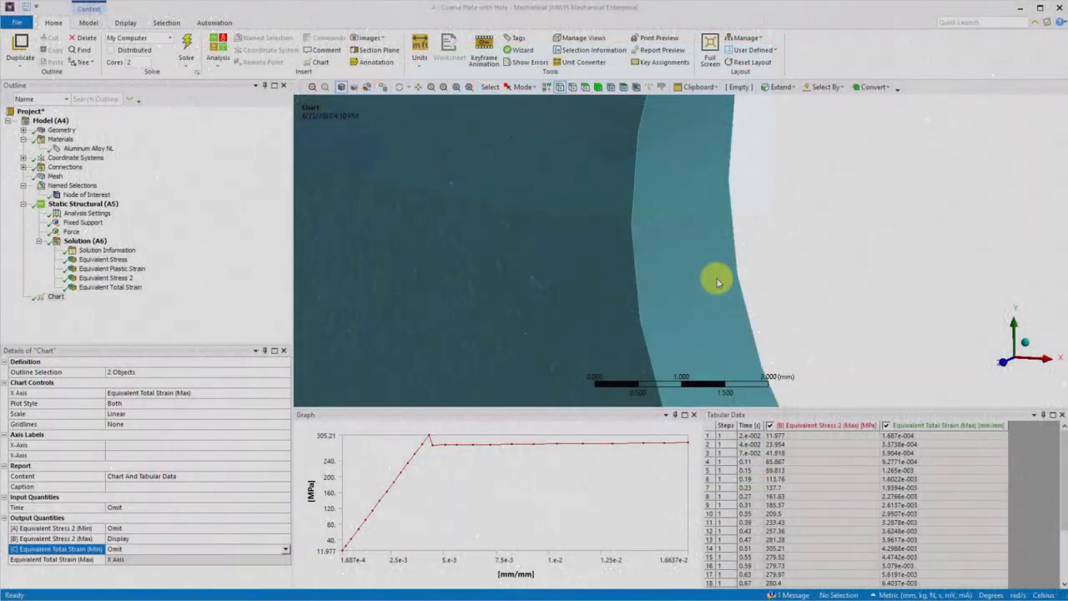
Step: Show the coarse plate mesh viewed along the Z axis and fitted to the window
{"action": "left_click", "coordinate": [54, 176]}
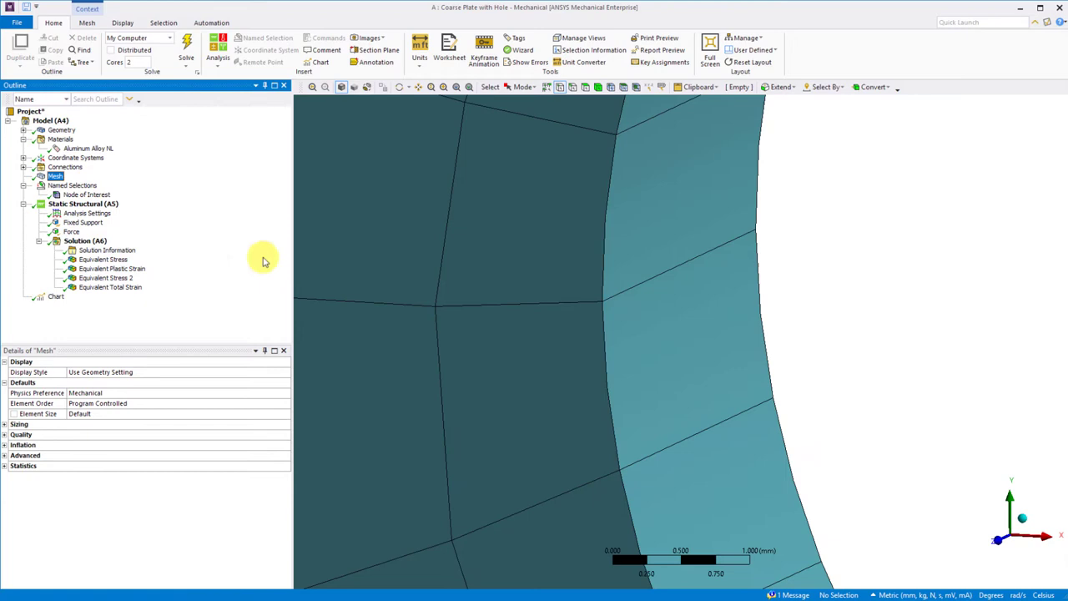
{"action": "left_click", "coordinate": [1002, 538]}
{"action": "scroll", "coordinate": [706, 357], "scroll_direction": "up", "scroll_amount": 2}
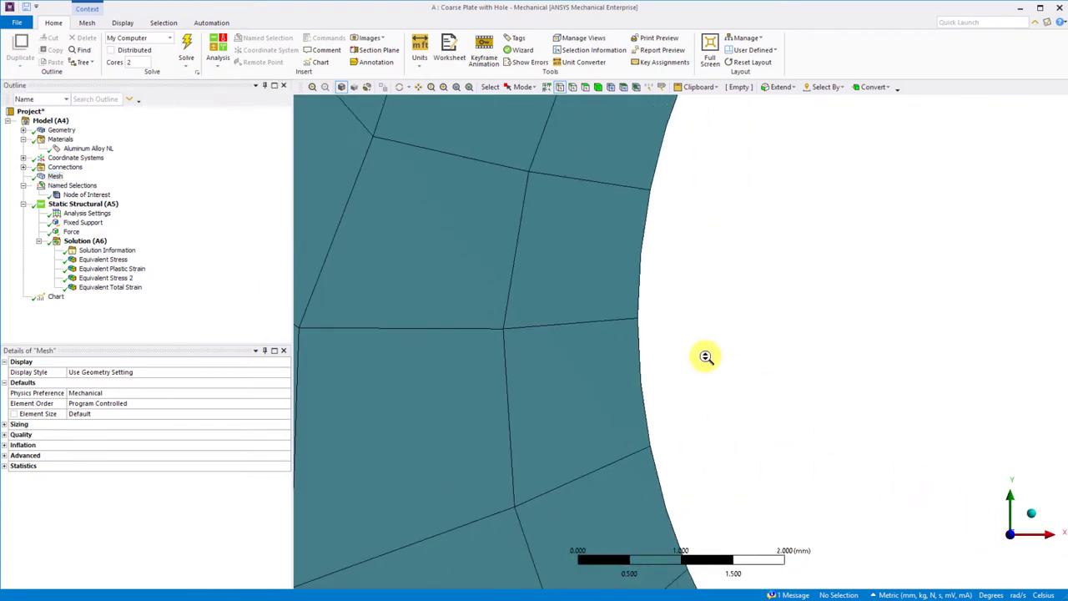
{"action": "scroll", "coordinate": [707, 358], "scroll_direction": "up", "scroll_amount": 2}
{"action": "key", "text": "F7"}
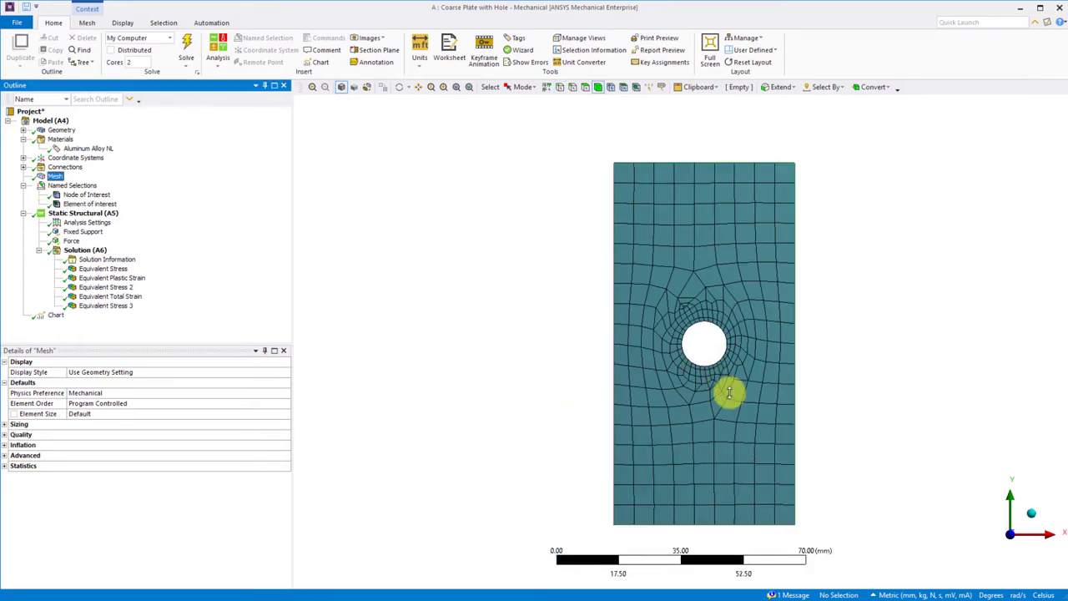
Step: Display Equivalent Stress contours and box-zoom on the element beside the hole
{"action": "left_click", "coordinate": [103, 268]}
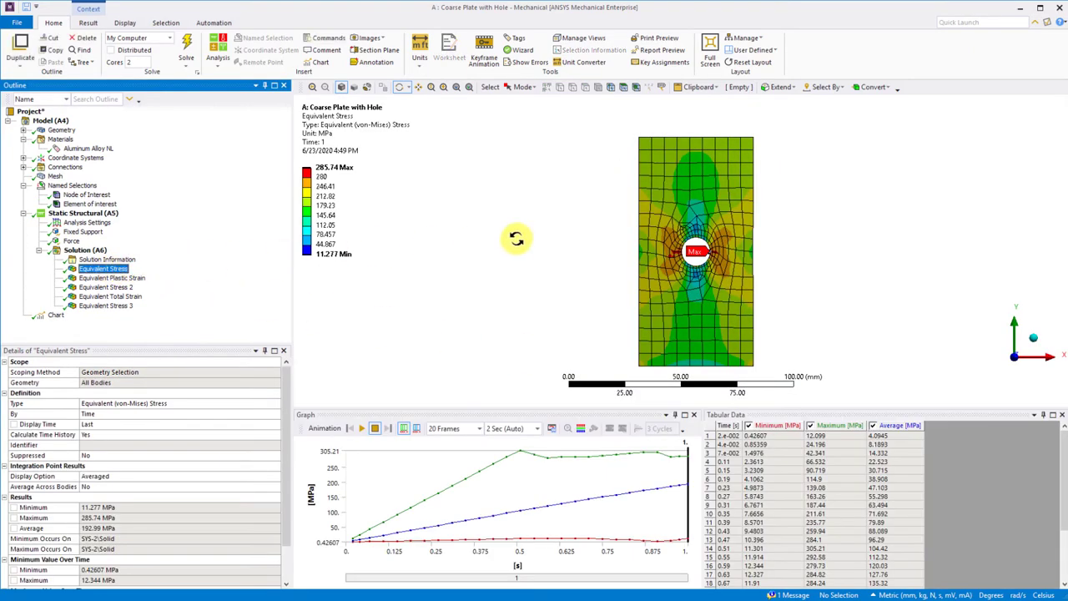
{"action": "scroll", "coordinate": [743, 267], "scroll_direction": "up", "scroll_amount": 10}
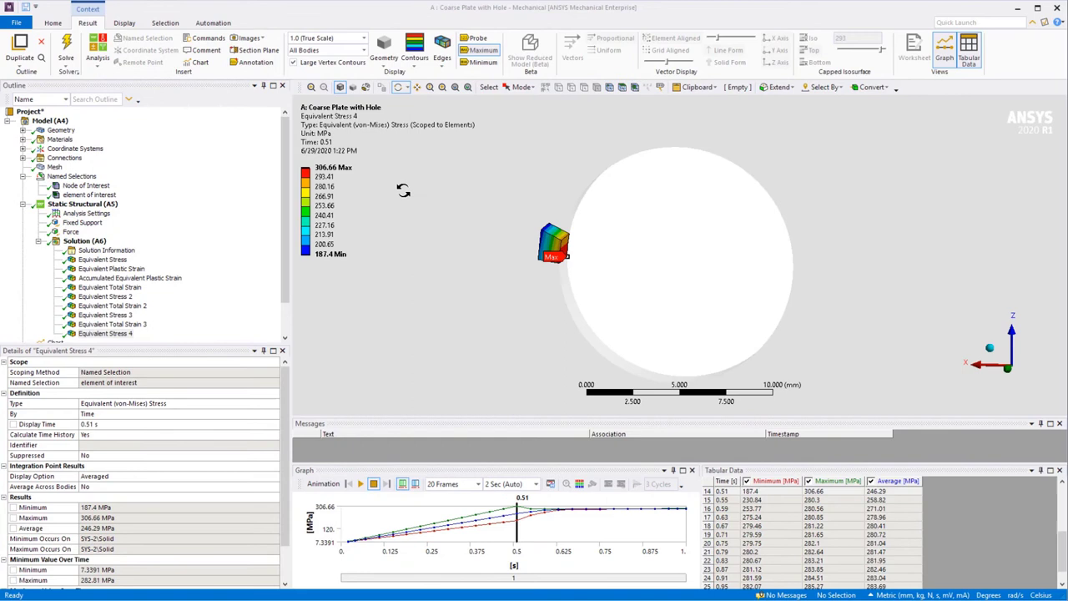
{"action": "left_click_drag", "start_coordinate": [392, 179], "coordinate": [715, 310]}
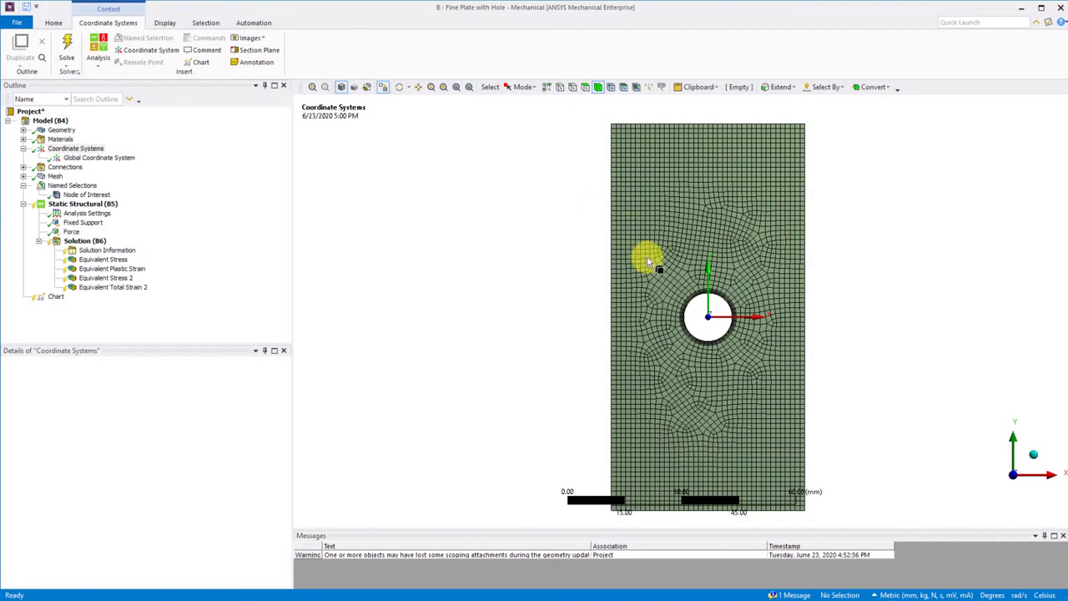
Step: Solve the Fine Plate with Hole model
{"action": "scroll", "coordinate": [776, 358], "scroll_direction": "up", "scroll_amount": 5}
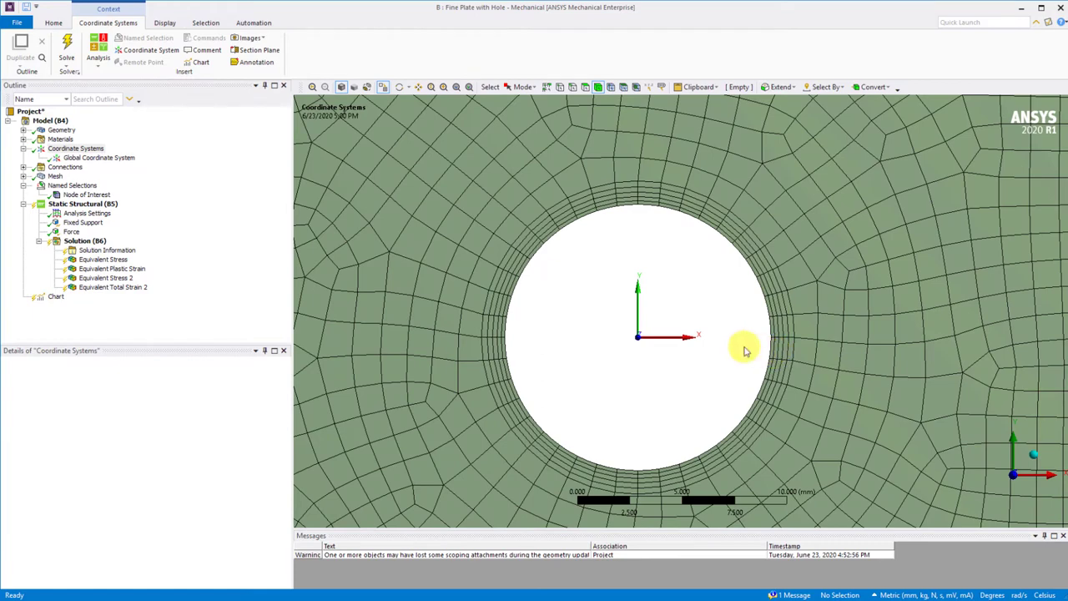
{"action": "right_click", "coordinate": [95, 242]}
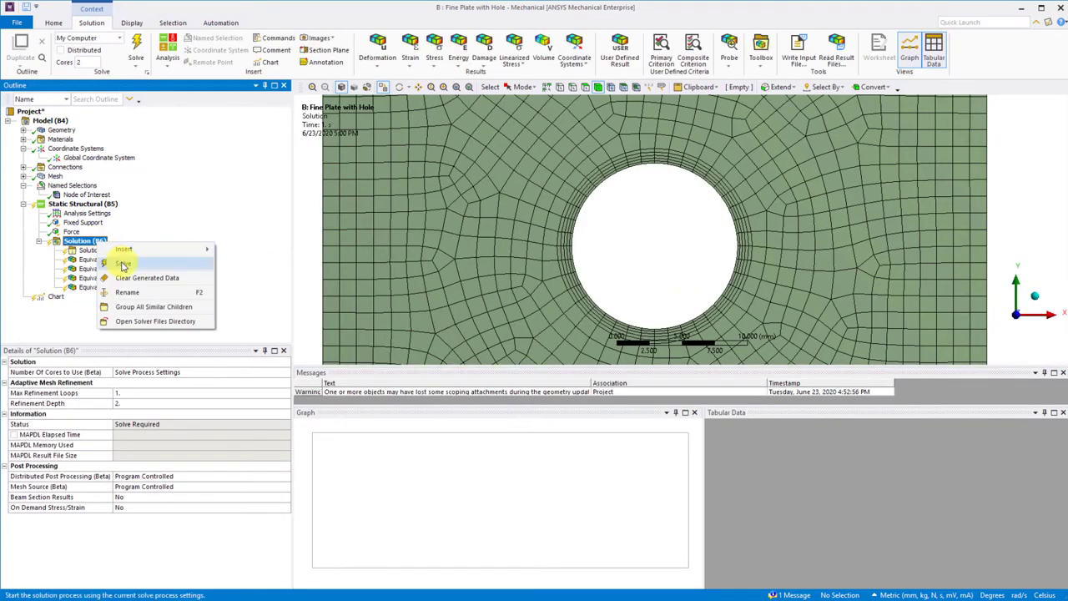
{"action": "left_click", "coordinate": [121, 263]}
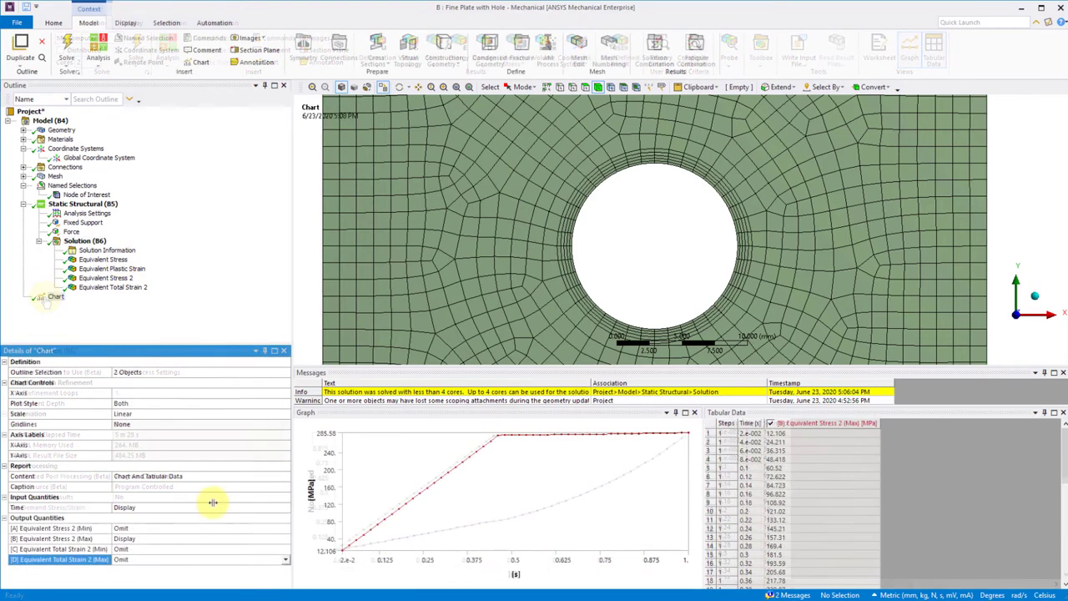
Step: Zoom the stress-time graph to about 0.363–0.606 s around the yield knee
{"action": "left_click_drag", "start_coordinate": [464, 470], "coordinate": [550, 471]}
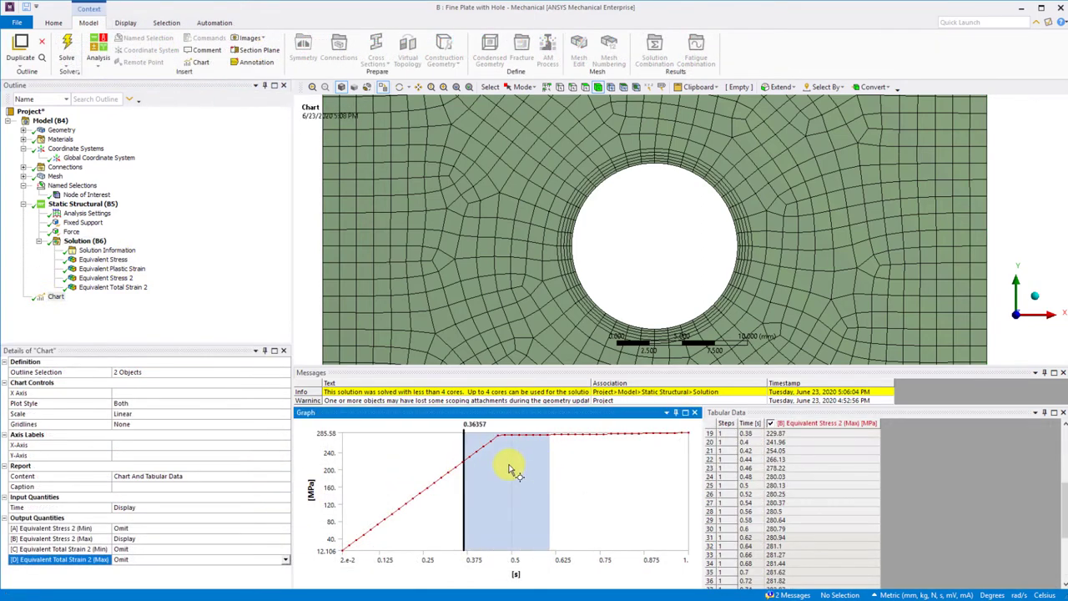
{"action": "right_click", "coordinate": [510, 466]}
{"action": "left_click", "coordinate": [538, 499]}
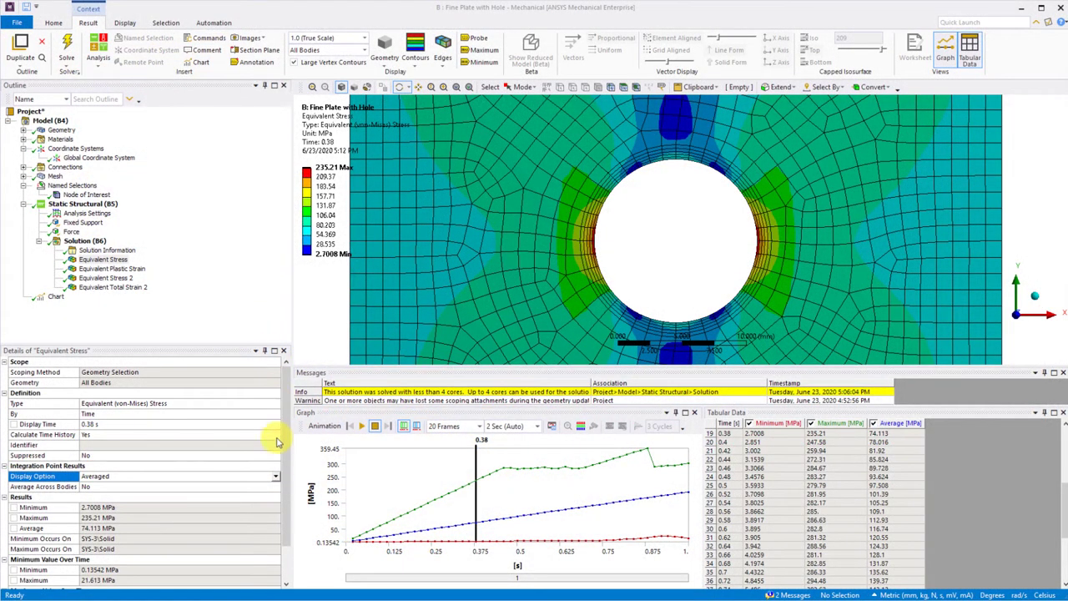
Step: Set the Equivalent Stress Display Option to Unaveraged
{"action": "left_click", "coordinate": [275, 477]}
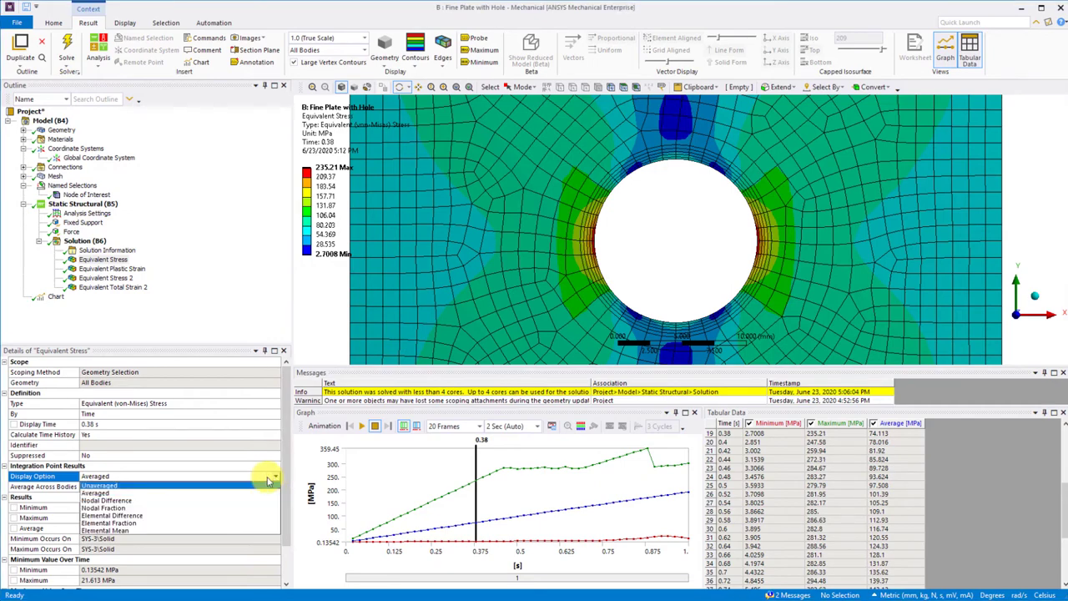
{"action": "left_click", "coordinate": [105, 485]}
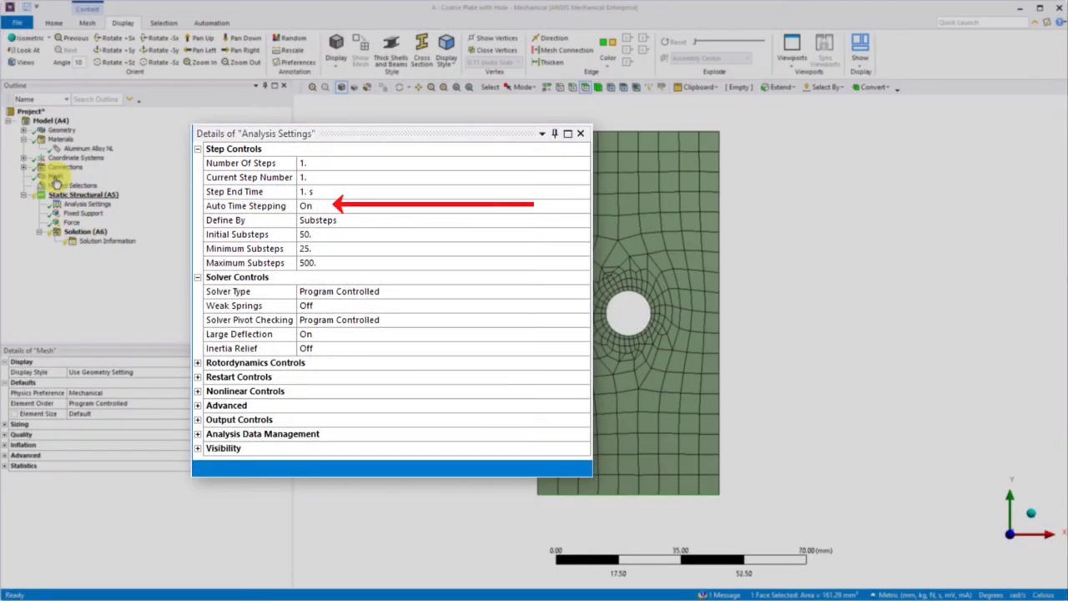
Step: Show the Coarse Plate with Hole's Analysis Settings under Static Structural (A5)
{"action": "left_click", "coordinate": [69, 206]}
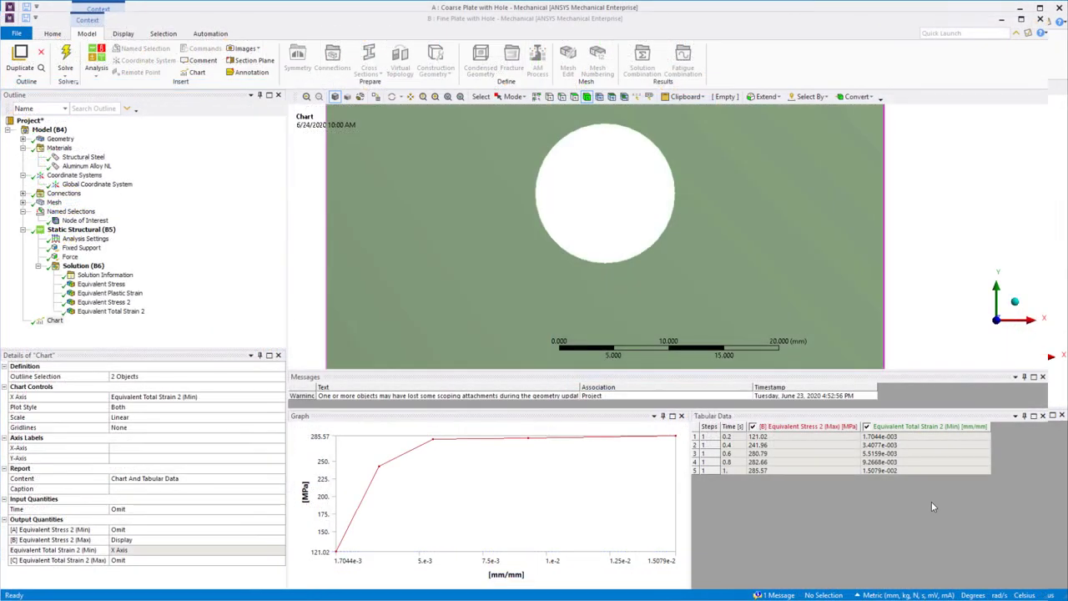
Step: Select the Fine Plate with Hole's Chart of maximum equivalent stress versus equivalent total strain
{"action": "left_click", "coordinate": [54, 321]}
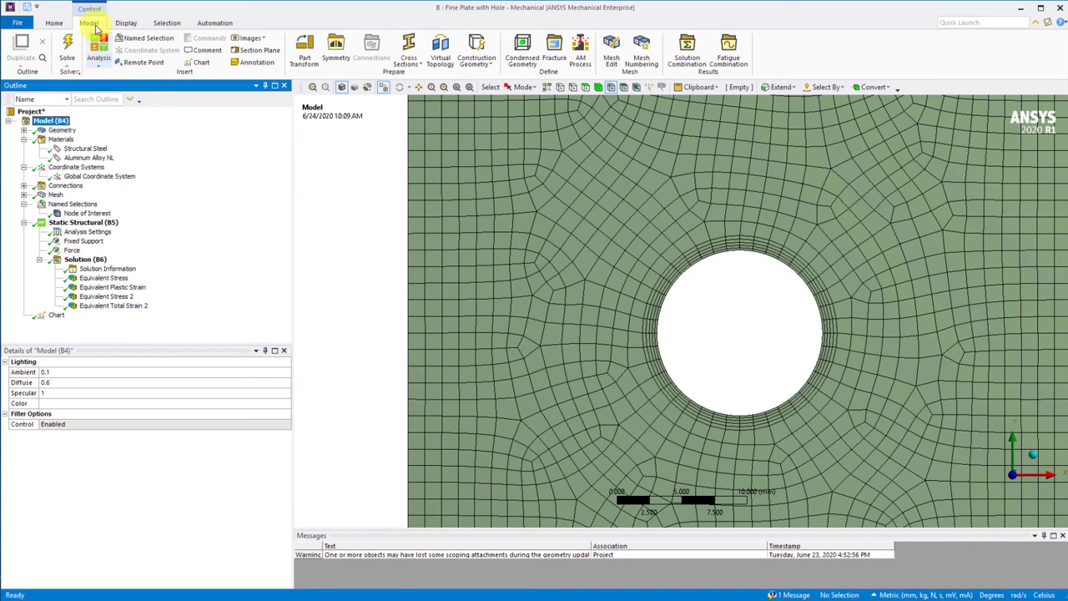
Step: Insert a Path and set its start point to a node on the plate's left edge (X -25.4 mm)
{"action": "left_click", "coordinate": [481, 60]}
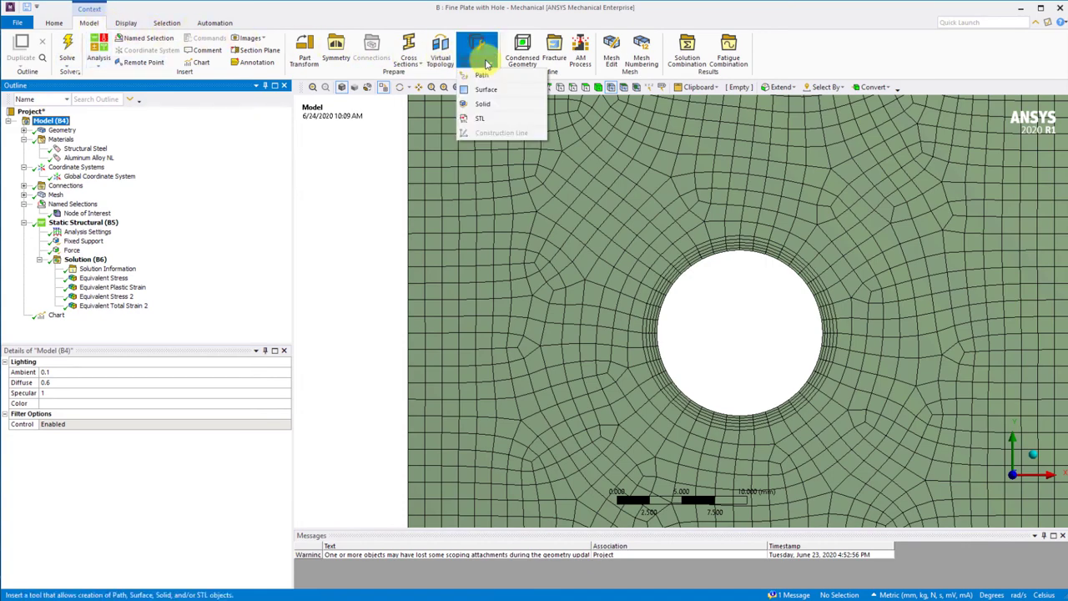
{"action": "left_click", "coordinate": [487, 78]}
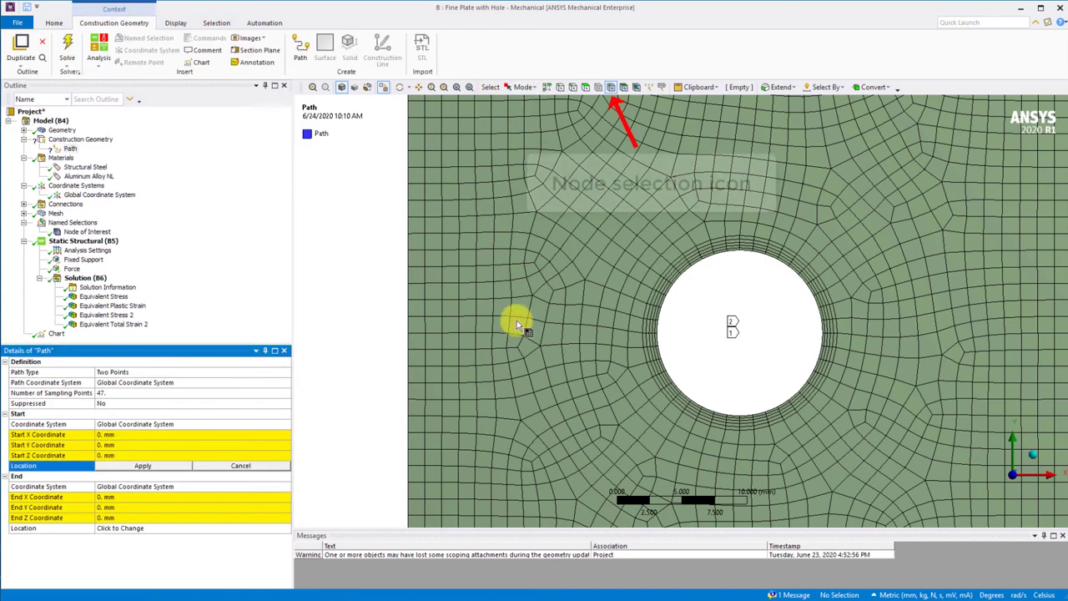
{"action": "mouse_move", "coordinate": [512, 318]}
{"action": "middle_mouse_down"}
{"action": "mouse_move", "coordinate": [501, 329]}
{"action": "mouse_move", "coordinate": [518, 329]}
{"action": "middle_mouse_up"}
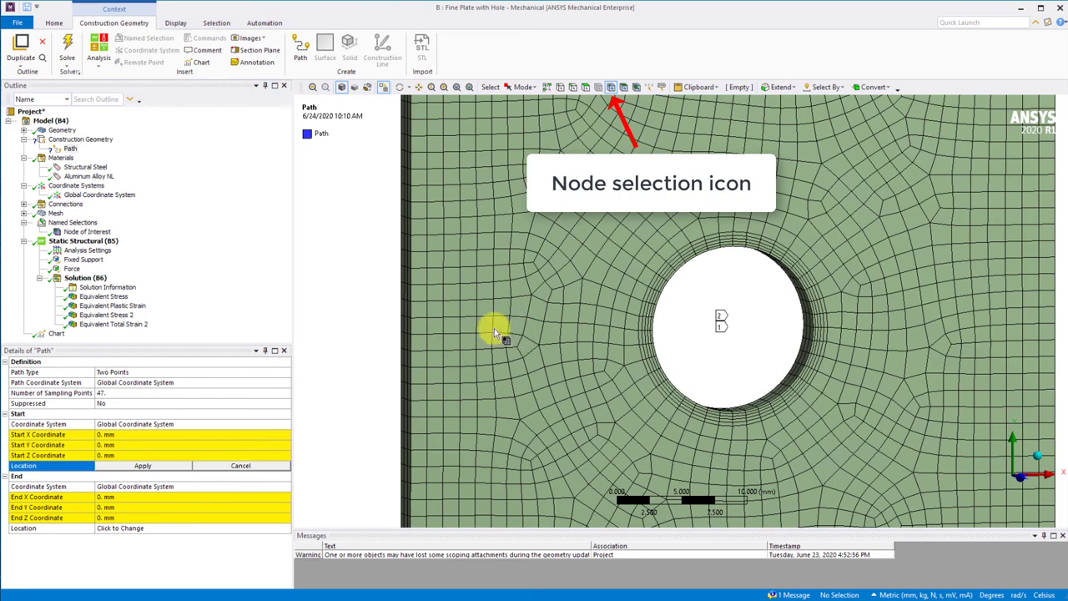
{"action": "left_click", "coordinate": [413, 320]}
{"action": "left_click", "coordinate": [142, 465]}
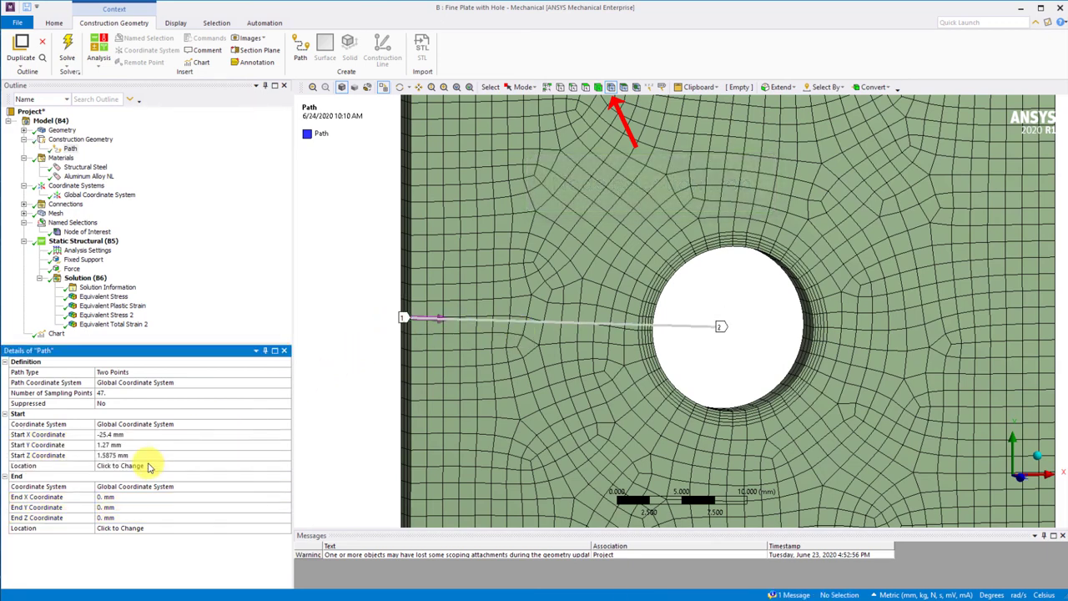
Step: Set the path's end point to a node on the hole edge at X -6.35 mm
{"action": "left_click", "coordinate": [120, 528]}
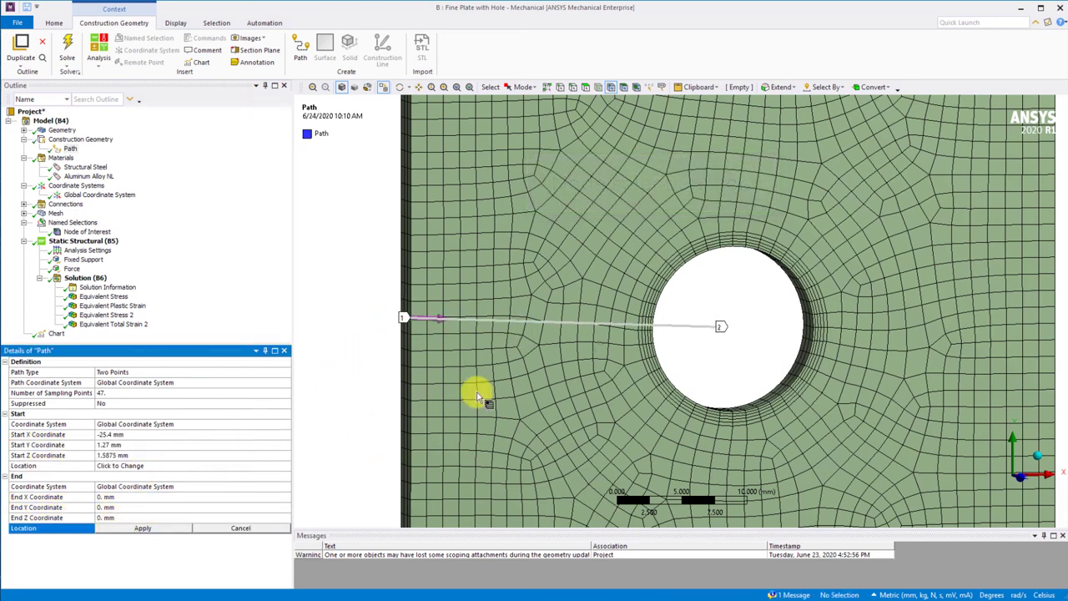
{"action": "middle_click_drag", "start_coordinate": [647, 333], "coordinate": [658, 336]}
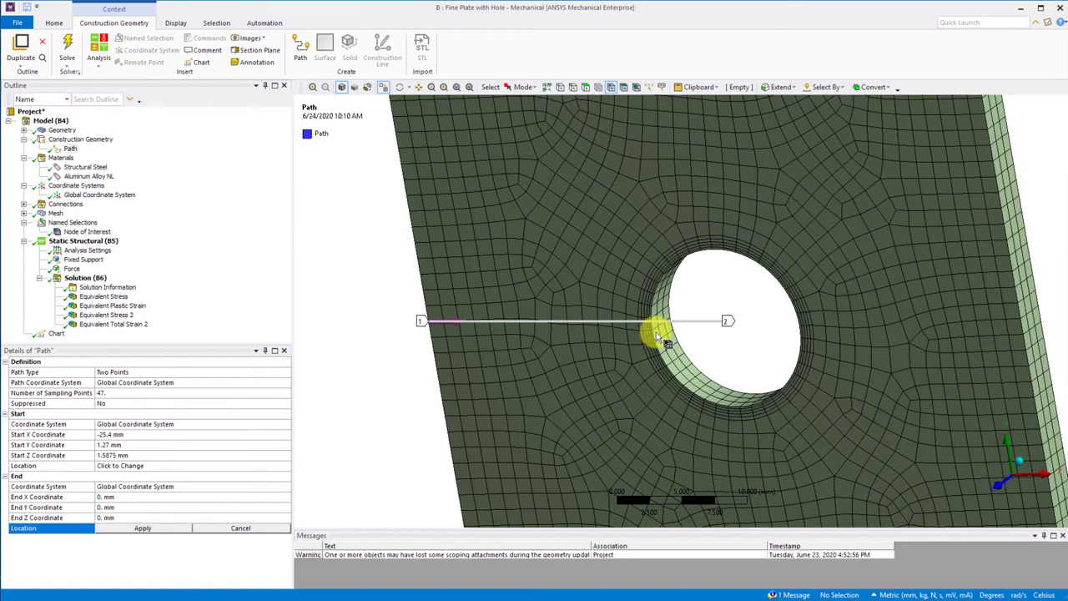
{"action": "left_click", "coordinate": [658, 337]}
{"action": "left_click", "coordinate": [179, 528]}
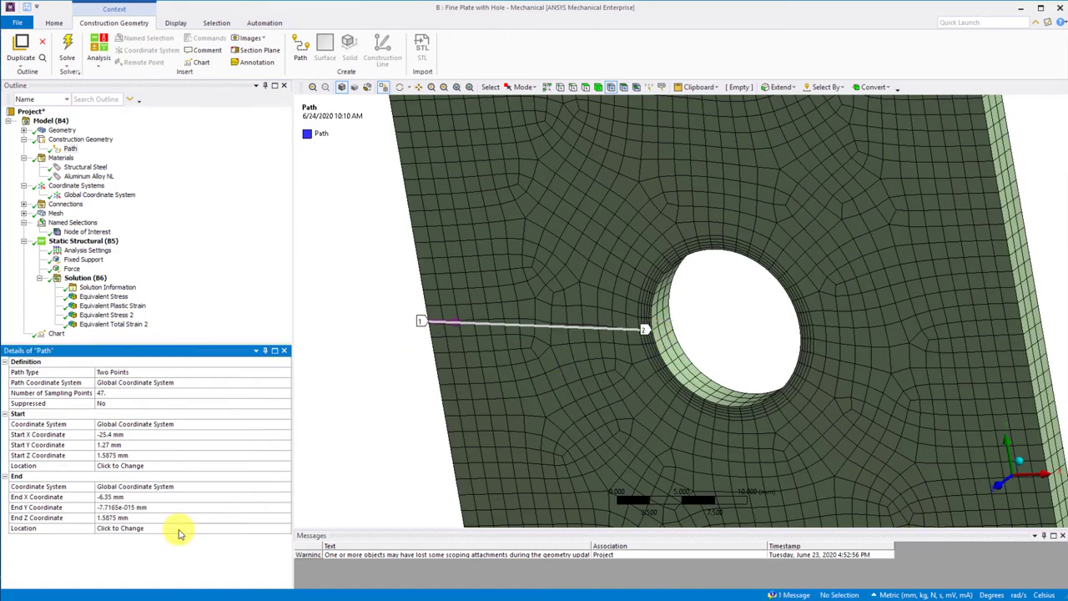
{"action": "middle_click_drag", "start_coordinate": [434, 342], "coordinate": [418, 268]}
Step: Insert an Equivalent (von-Mises) stress result under the fine plate's Solution (B6)
{"action": "left_click", "coordinate": [84, 277]}
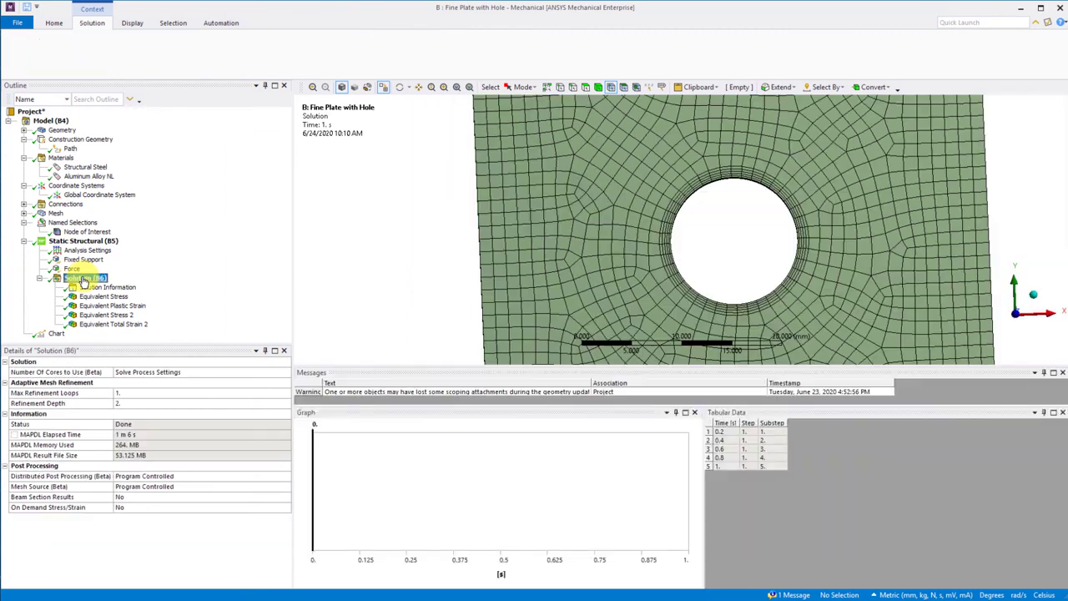
{"action": "right_click", "coordinate": [83, 279]}
{"action": "mouse_move", "coordinate": [92, 283]}
{"action": "mouse_move", "coordinate": [284, 312]}
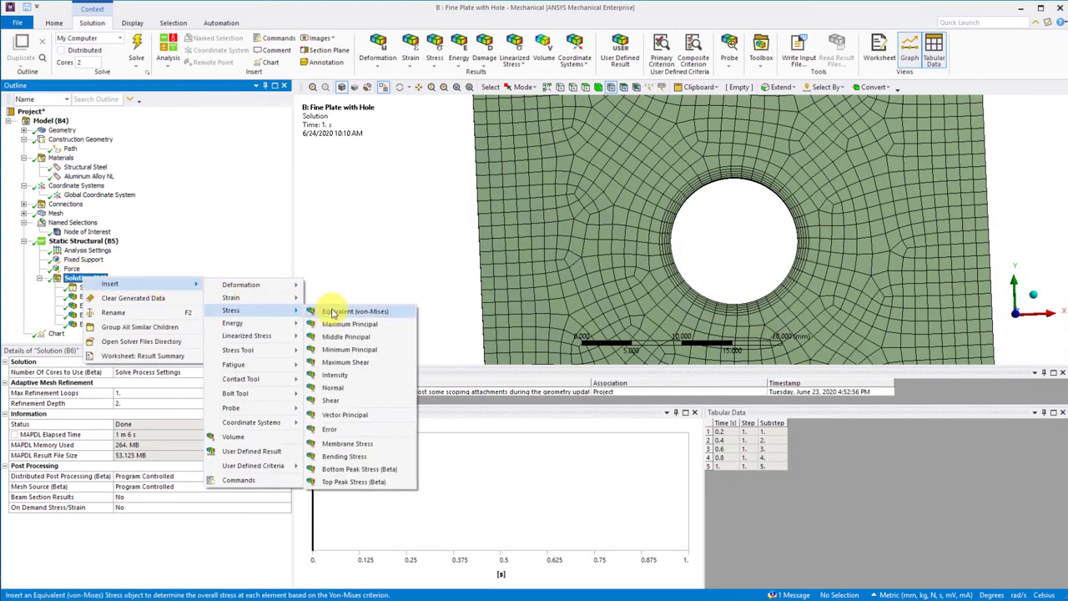
{"action": "left_click", "coordinate": [393, 314]}
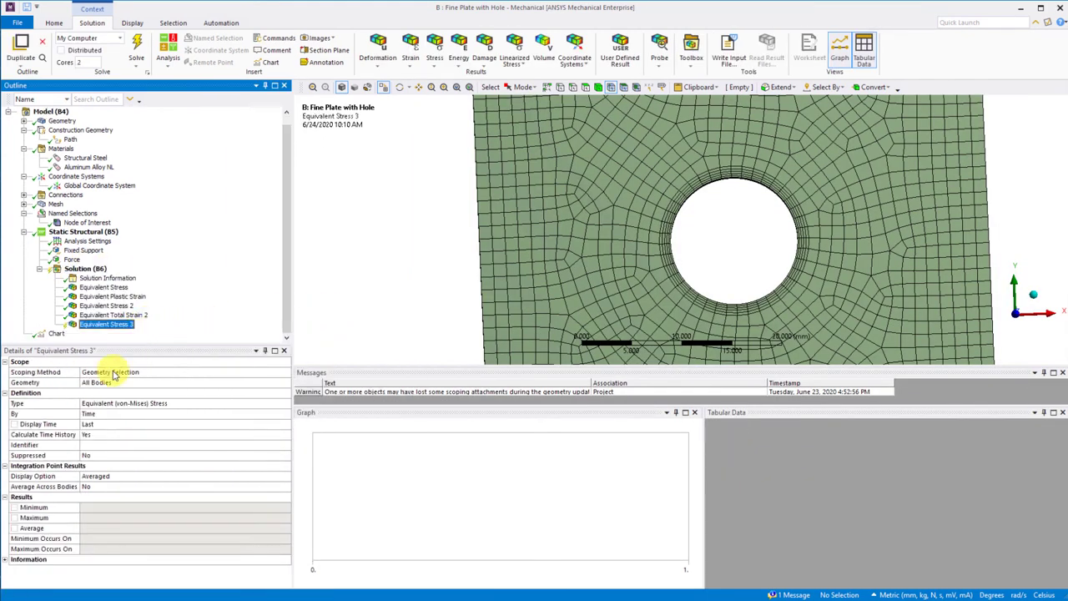
Step: Scope Equivalent Stress 3 to the Path and evaluate it, showing 165.88 to 285.27 MPa
{"action": "left_click", "coordinate": [114, 376]}
{"action": "left_click", "coordinate": [286, 373]}
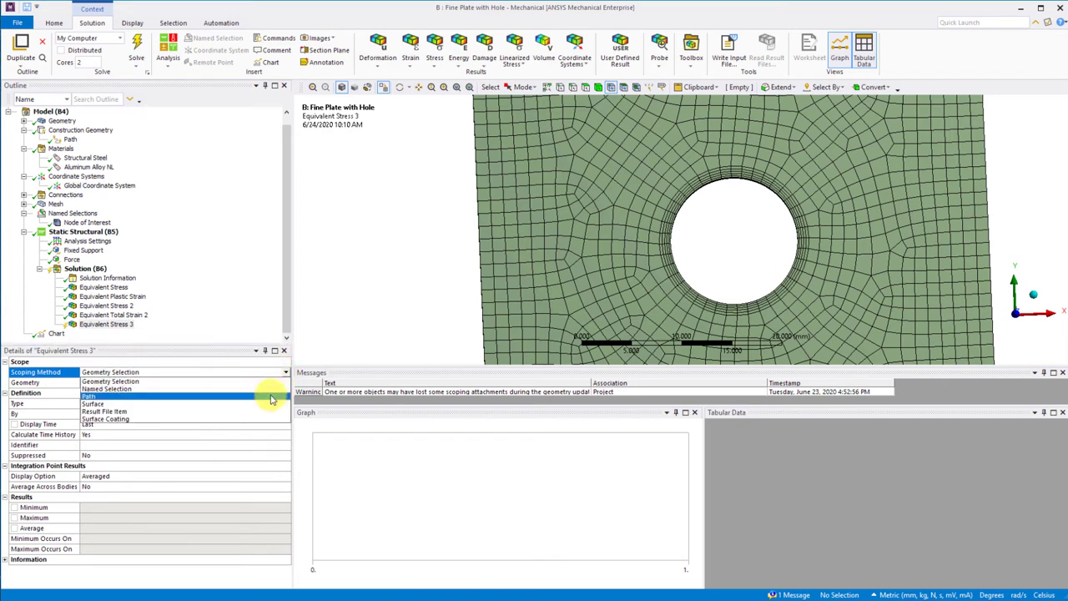
{"action": "left_click", "coordinate": [275, 398]}
{"action": "left_click", "coordinate": [285, 382]}
{"action": "left_click", "coordinate": [277, 394]}
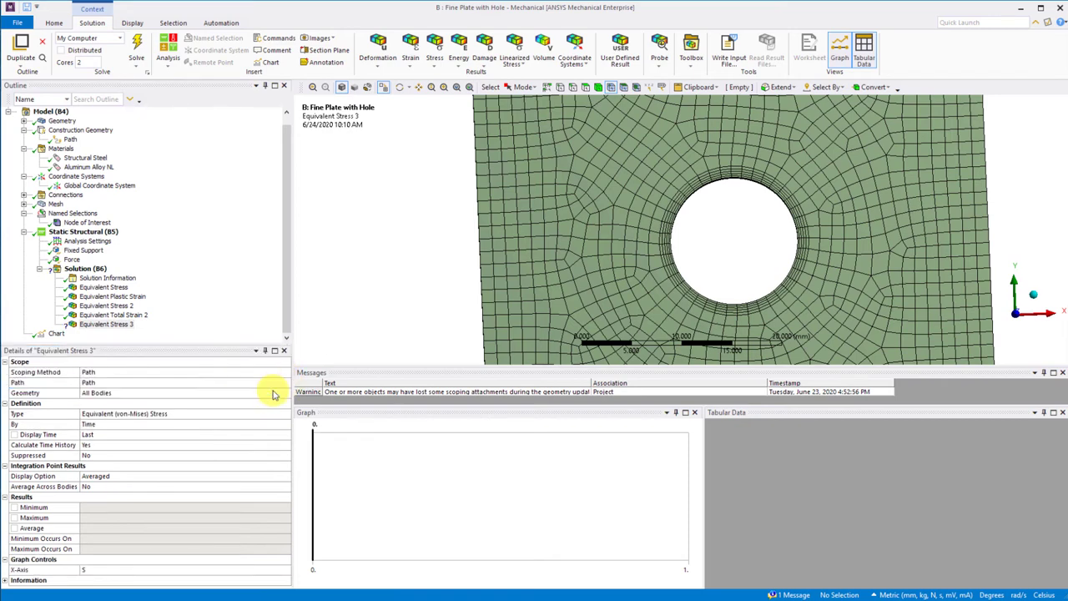
{"action": "right_click", "coordinate": [127, 328]}
{"action": "left_click", "coordinate": [149, 349]}
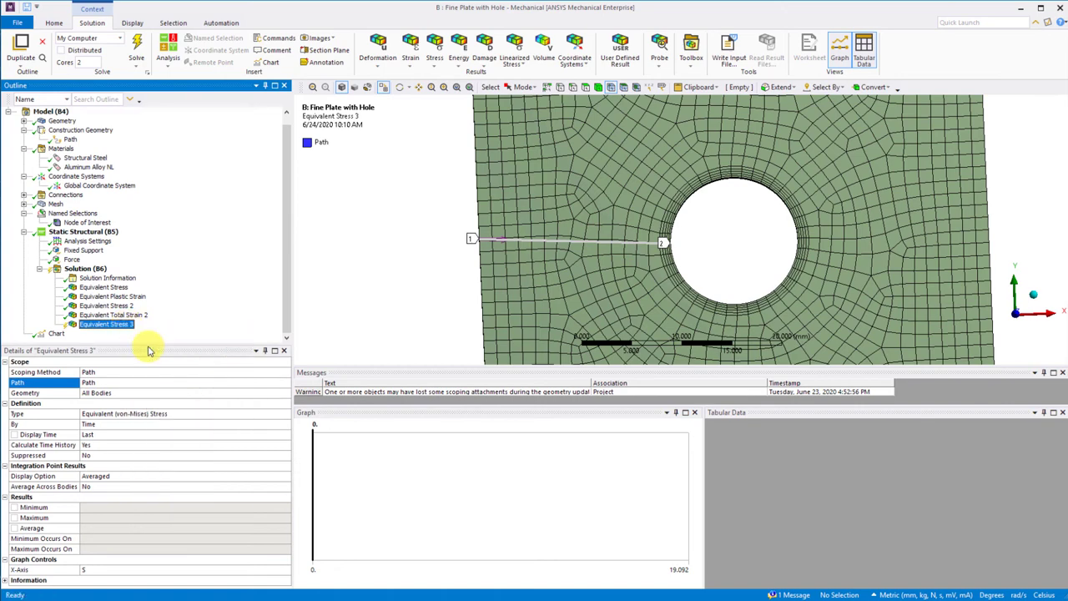
Step: Evaluate the path stress at 0.1 s display time (peak 121.01 MPa), zooming onto the path
{"action": "left_click", "coordinate": [86, 435]}
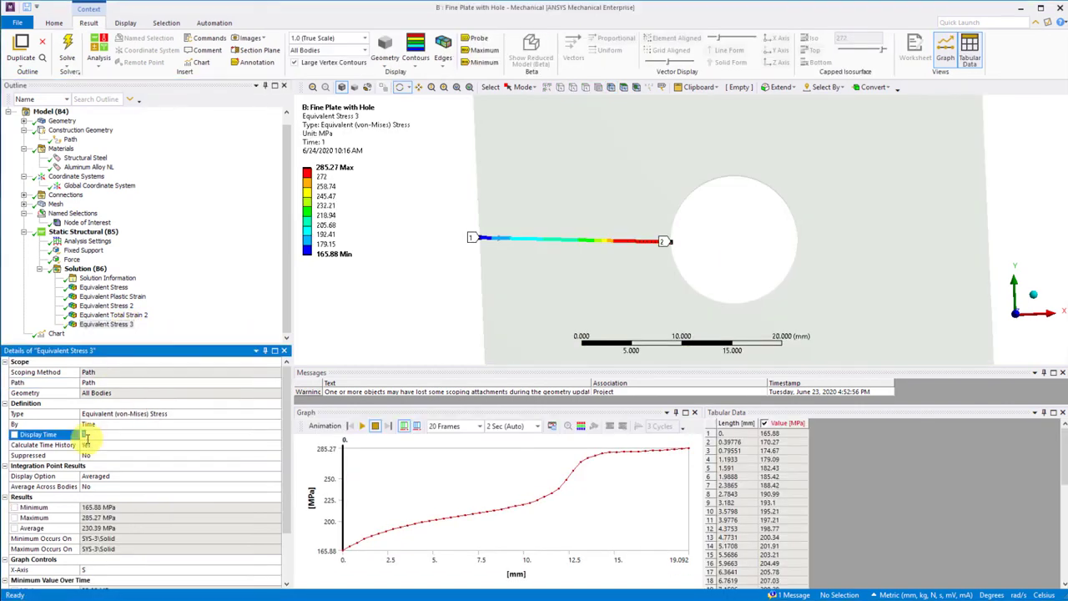
{"action": "type", "text": "0.1"}
{"action": "key", "text": "Return"}
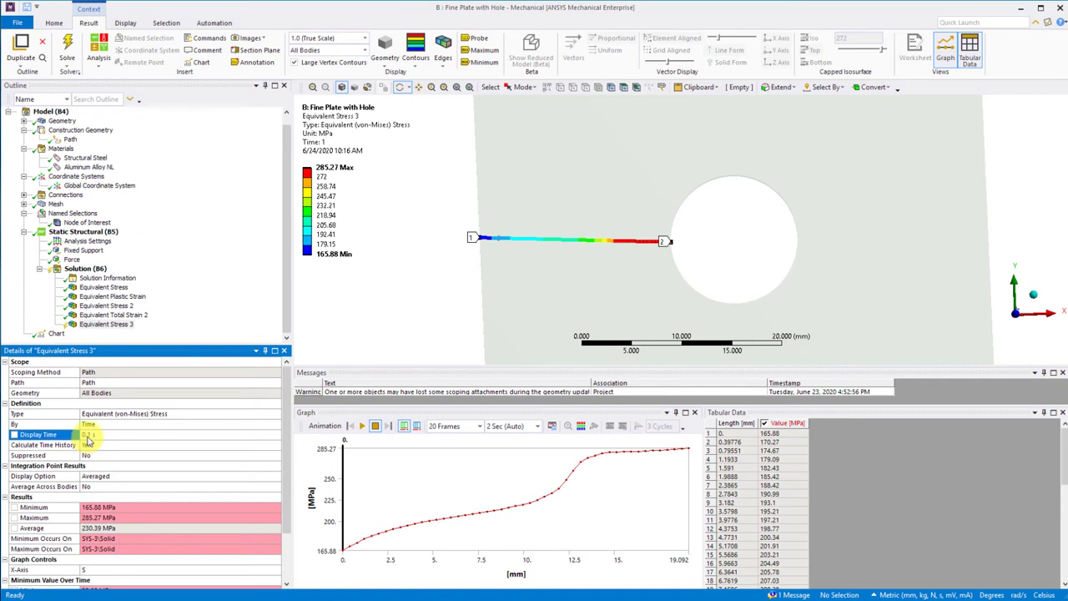
{"action": "right_click", "coordinate": [116, 332]}
{"action": "left_click", "coordinate": [138, 354]}
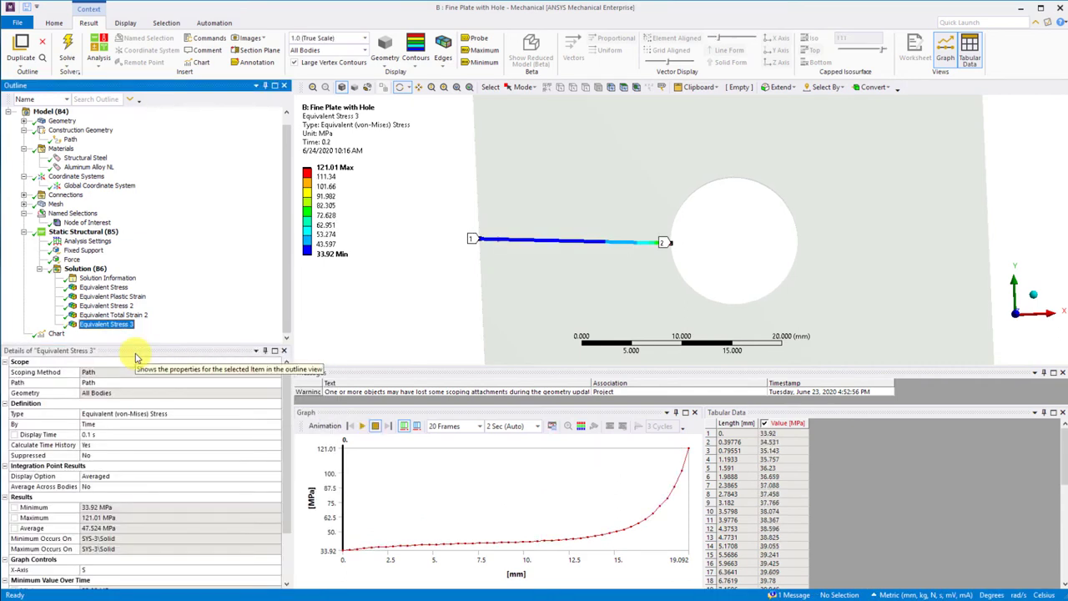
{"action": "left_click_drag", "start_coordinate": [735, 222], "coordinate": [649, 214]}
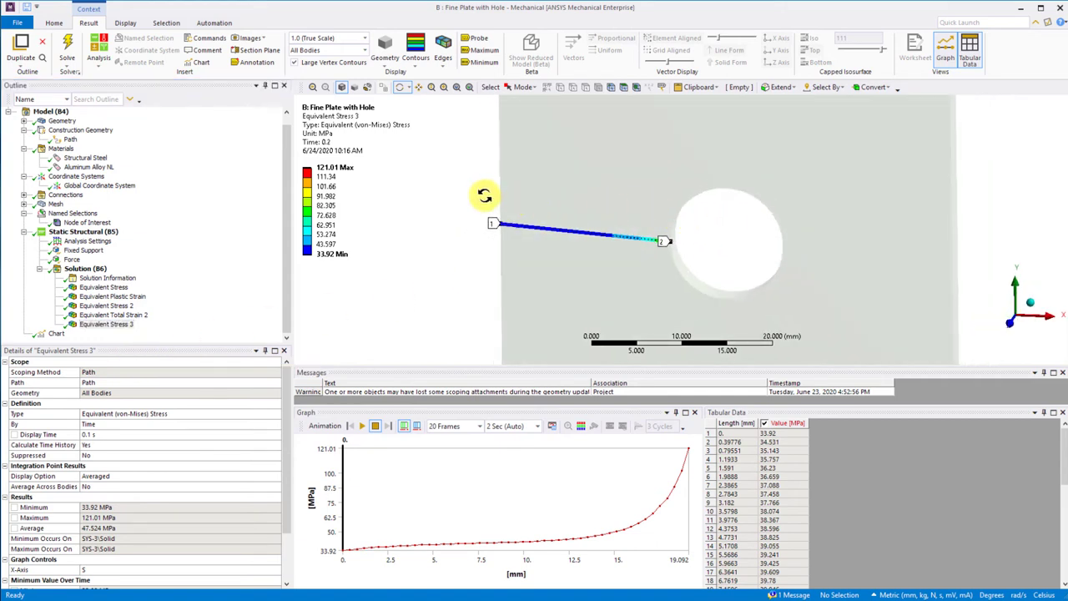
{"action": "right_click_drag", "start_coordinate": [486, 197], "coordinate": [733, 270]}
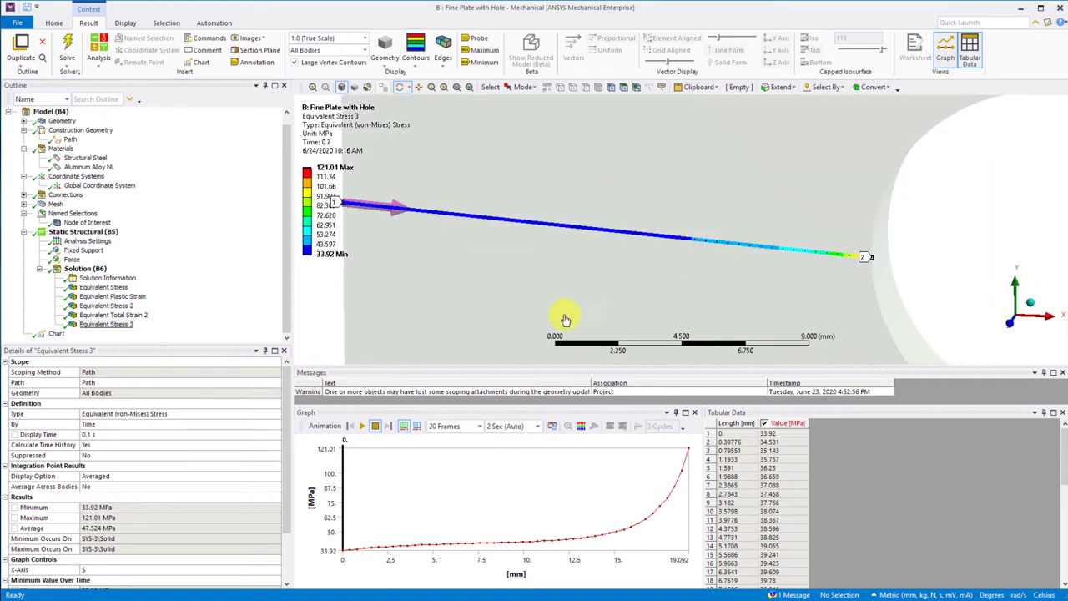
Step: Retrieve the path stress at 1 s display time, peaking at 285.27 MPa
{"action": "left_click", "coordinate": [106, 434]}
{"action": "type", "text": "1"}
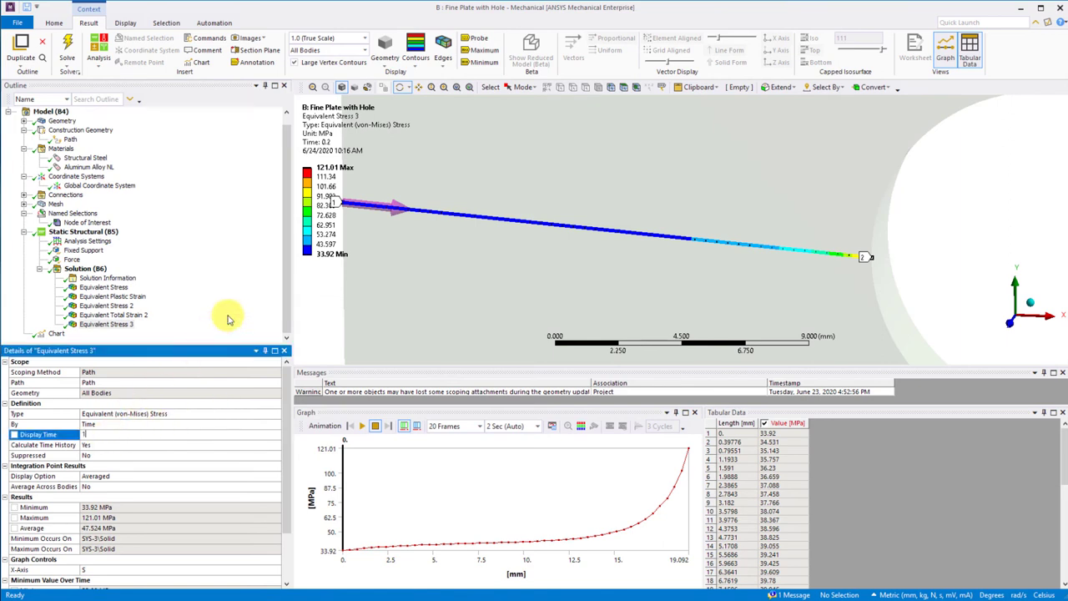
{"action": "left_click", "coordinate": [229, 319]}
{"action": "right_click", "coordinate": [135, 326]}
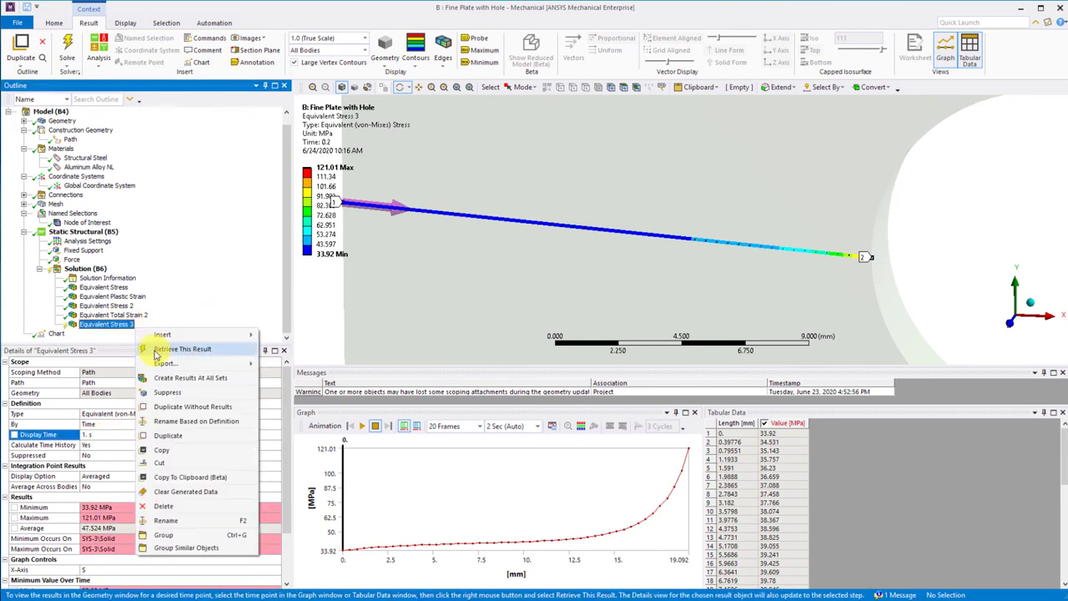
{"action": "left_click", "coordinate": [154, 355]}
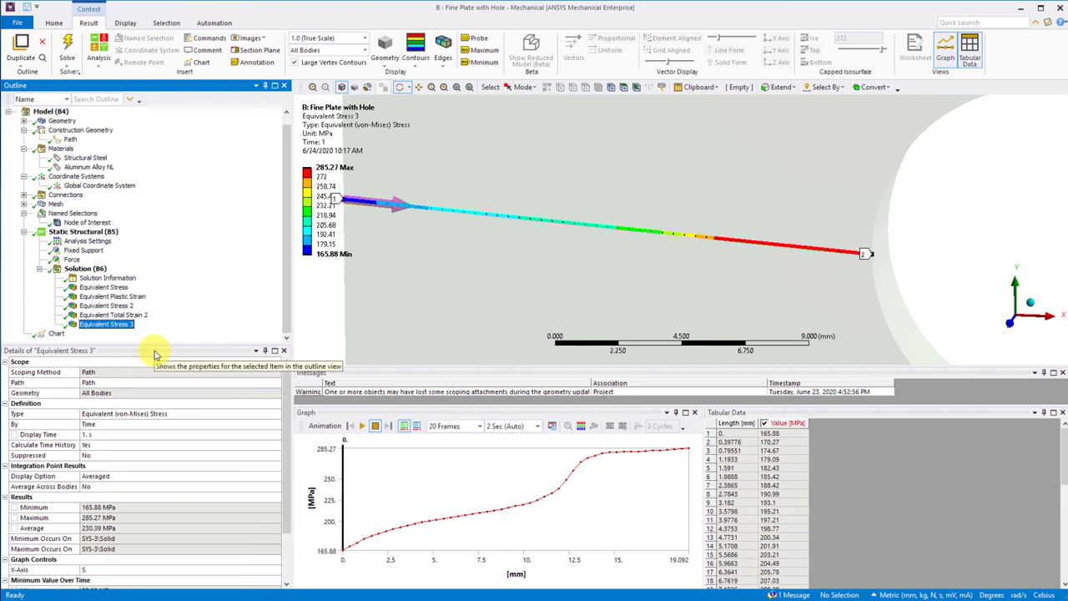